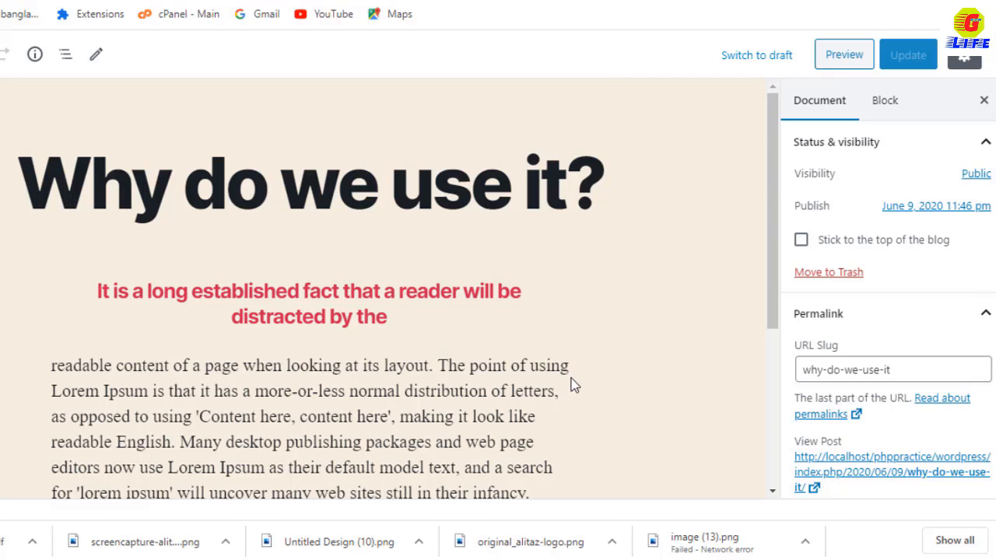
scroll(591, 389, down, 2)
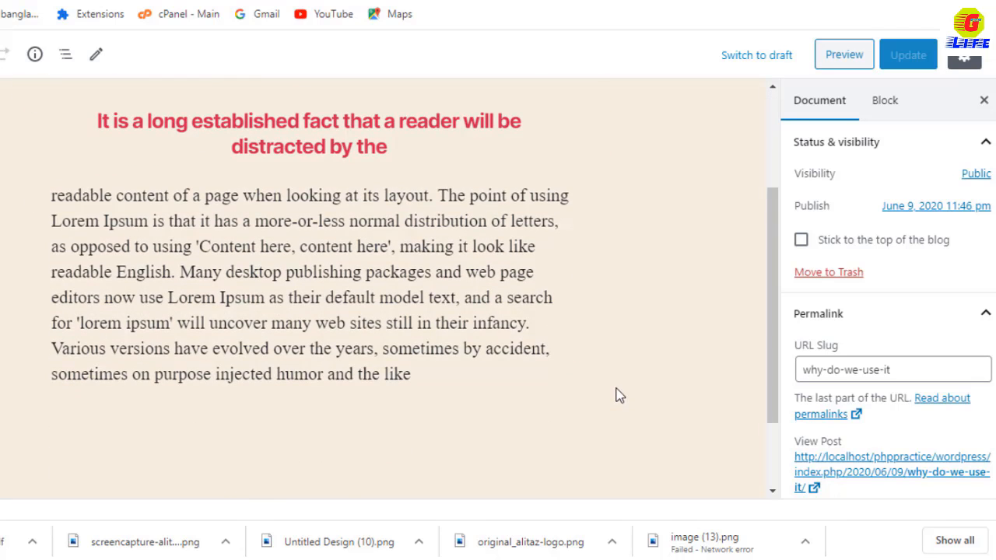
scroll(618, 396, up, 2)
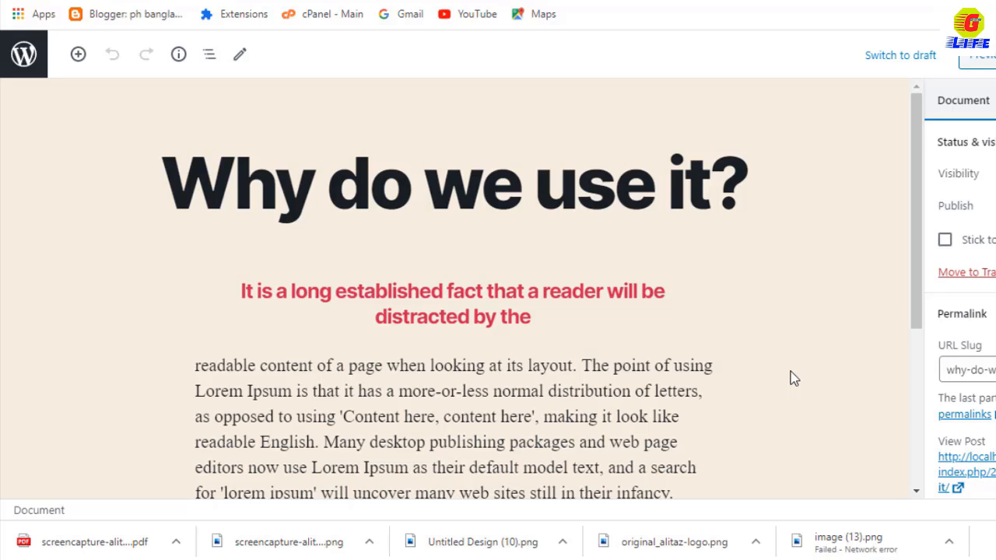
scroll(524, 398, down, 2)
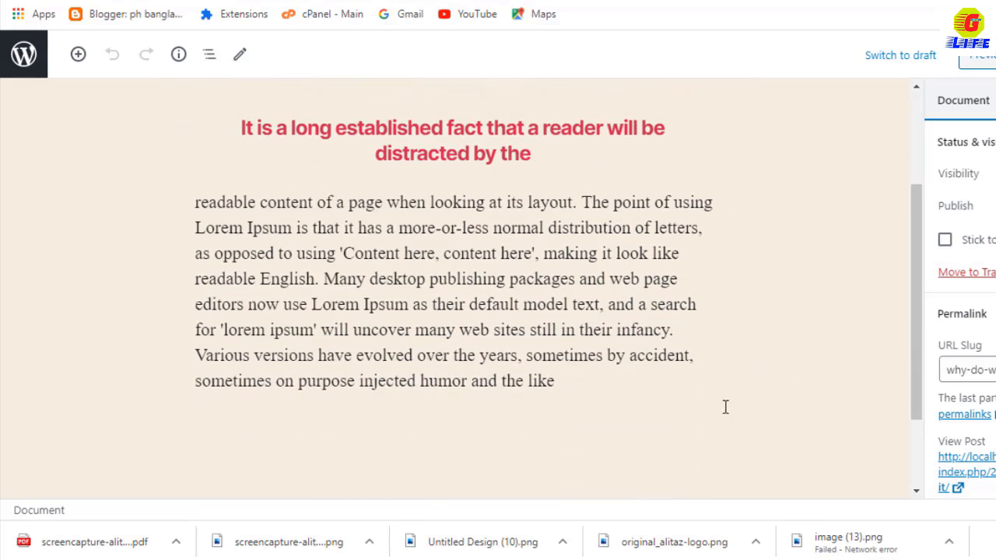
scroll(740, 371, up, 2)
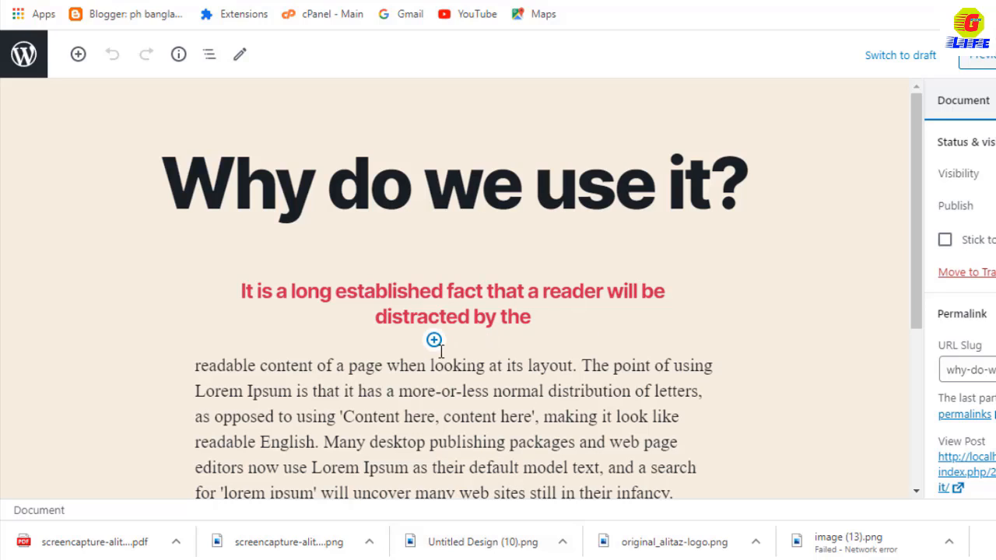
Step: Insert a Page Break block between the red heading and the paragraph, and remove it again
click(434, 340)
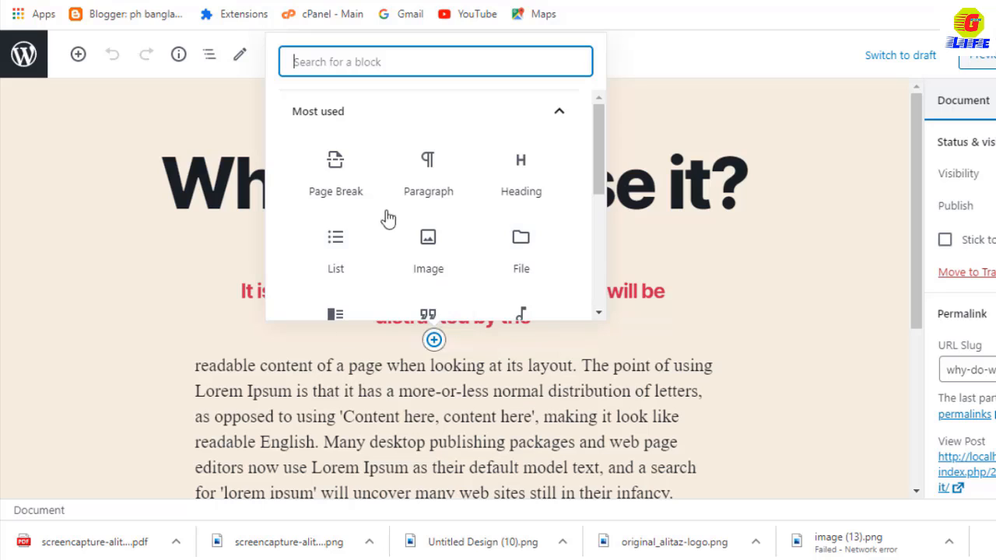
click(346, 198)
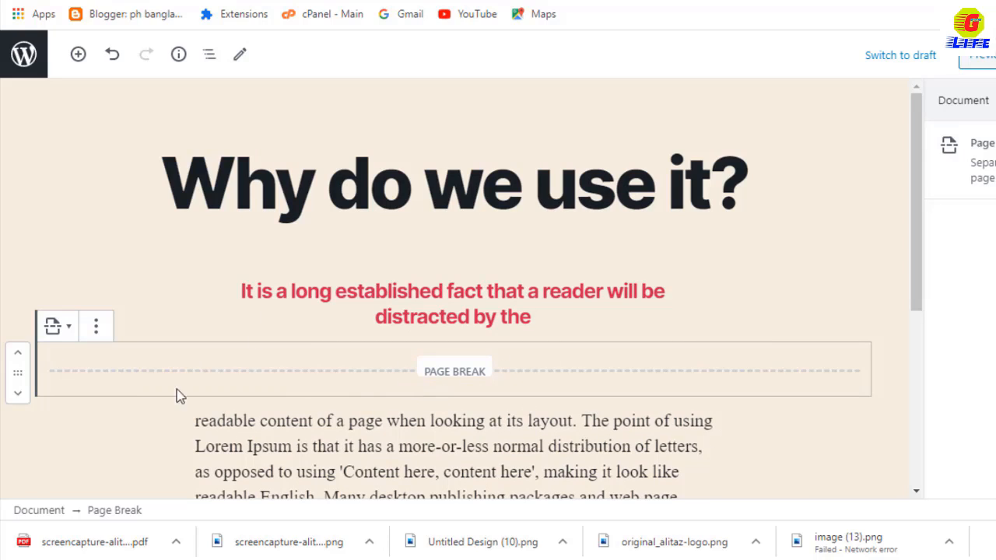
click(95, 337)
click(128, 282)
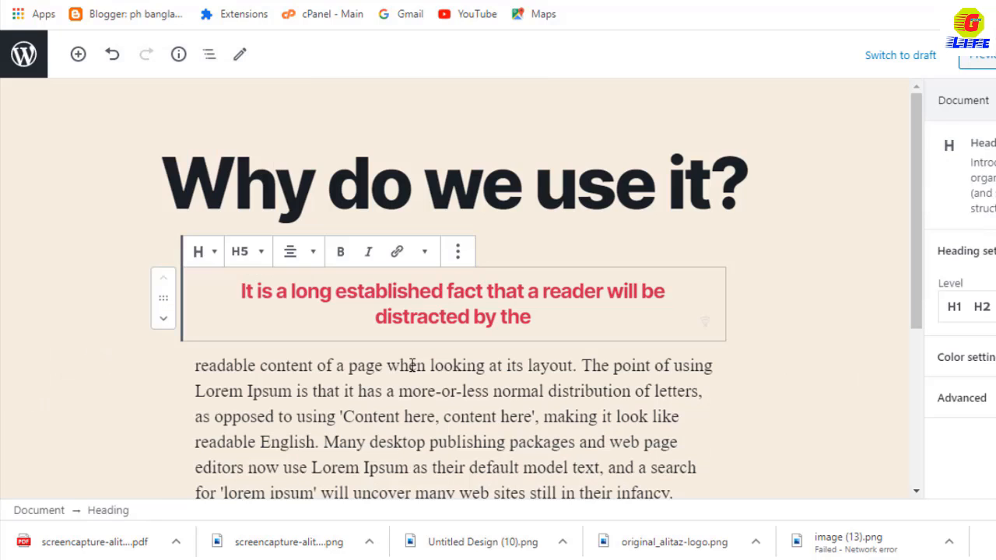
click(433, 340)
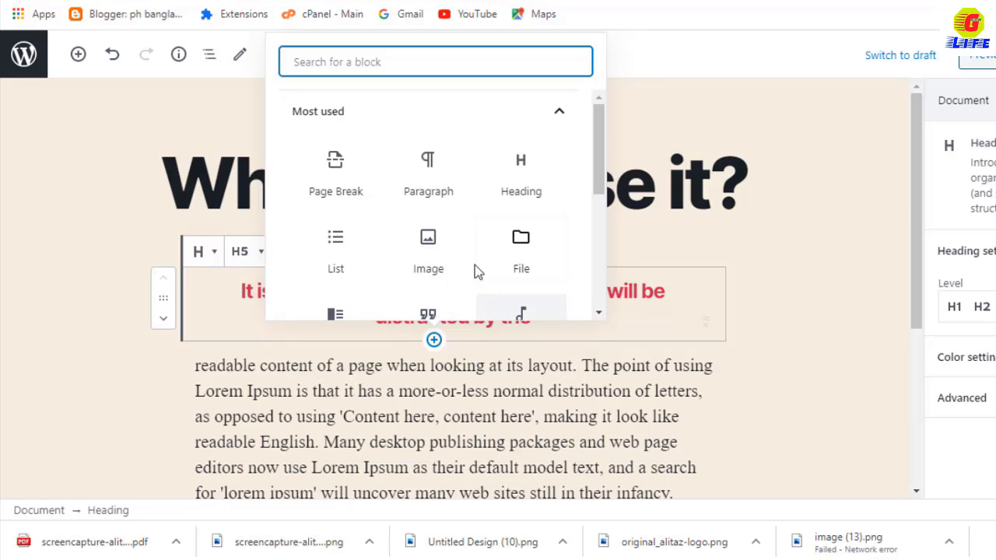
click(515, 260)
scroll(472, 389, down, 3)
click(239, 271)
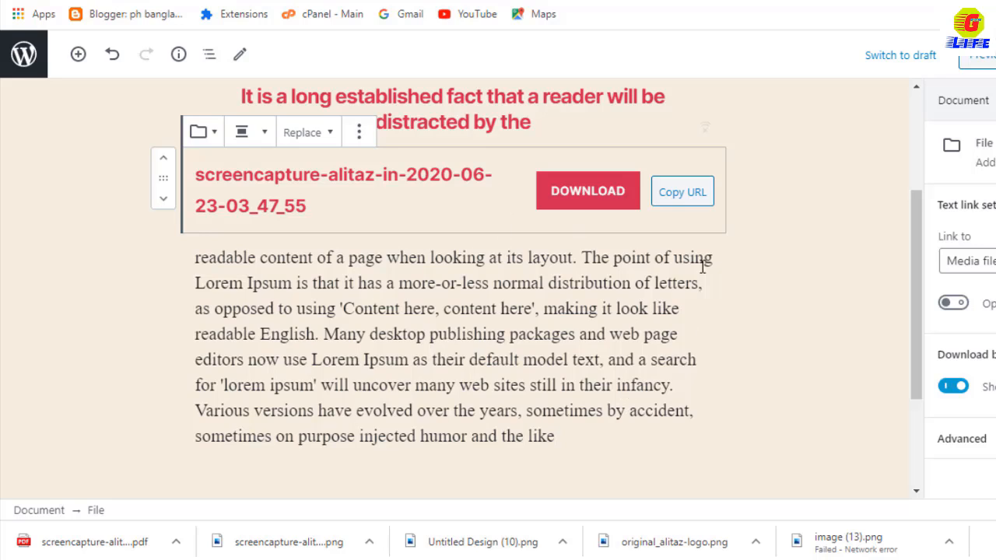
Step: Insert a Gallery block from the common blocks between the file download and the paragraph
mouse_move(434, 233)
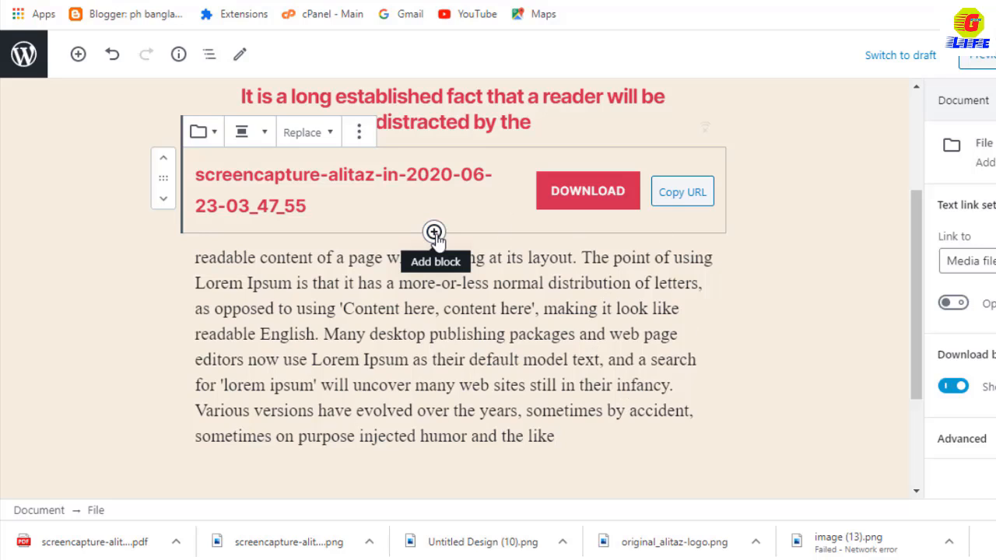
click(434, 232)
scroll(660, 379, down, 2)
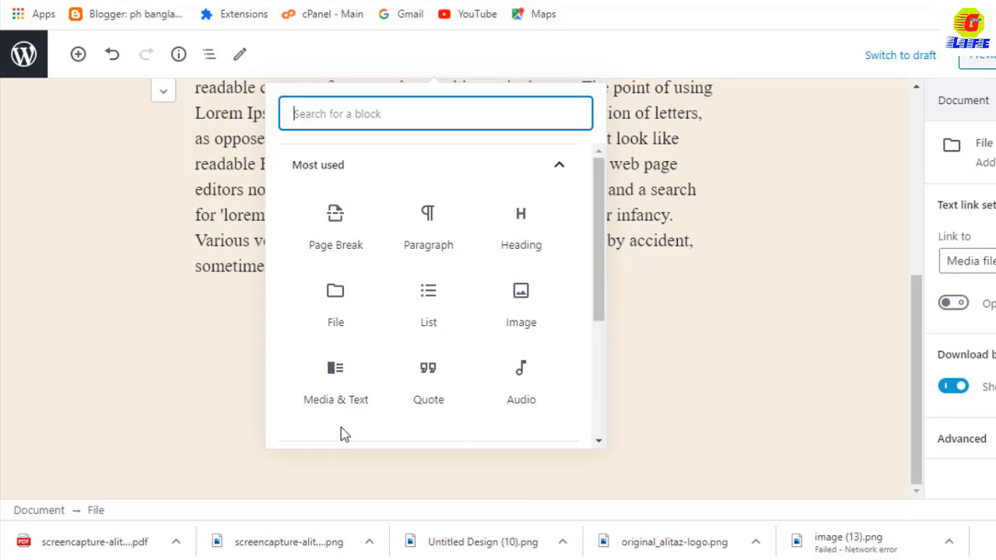
scroll(534, 420, down, 2)
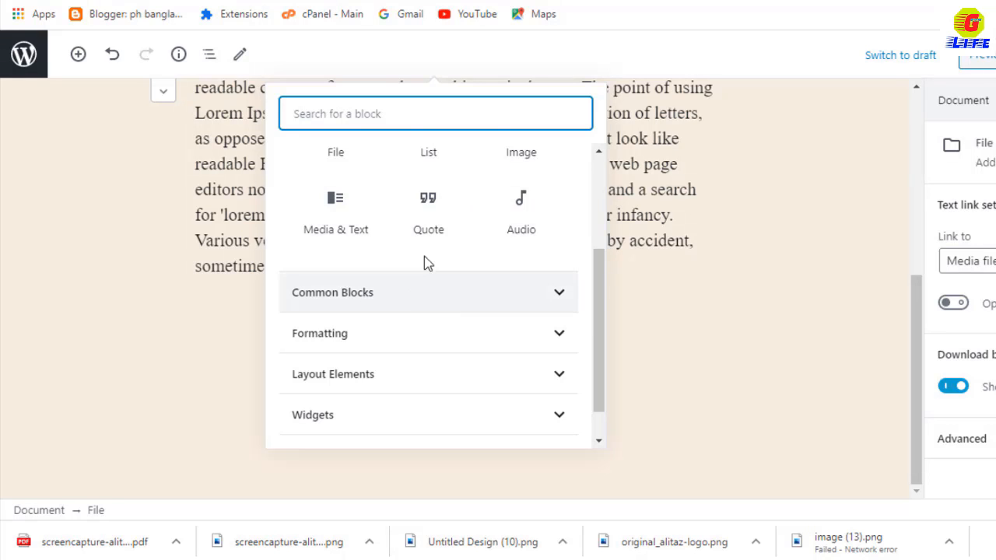
scroll(475, 272, down, 1)
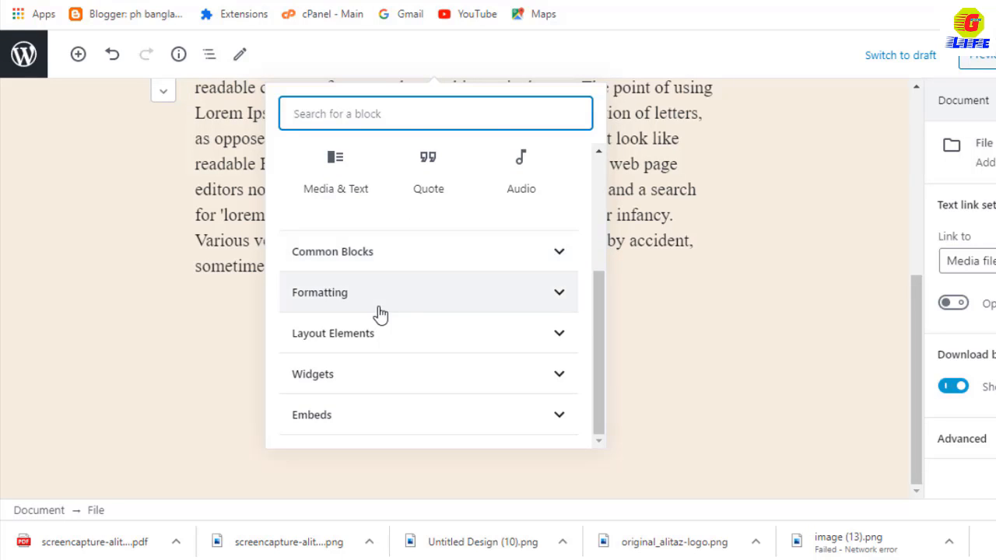
click(493, 265)
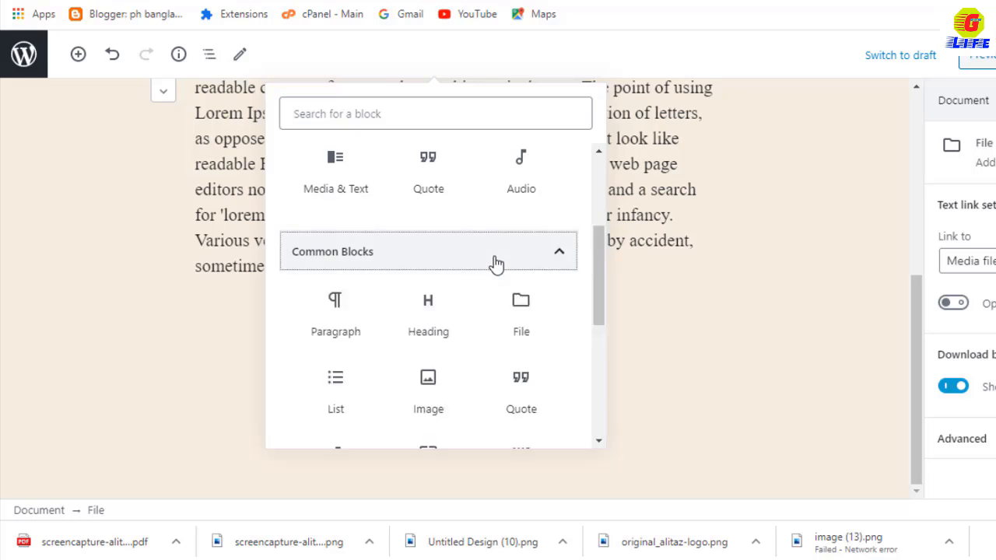
scroll(366, 350, down, 2)
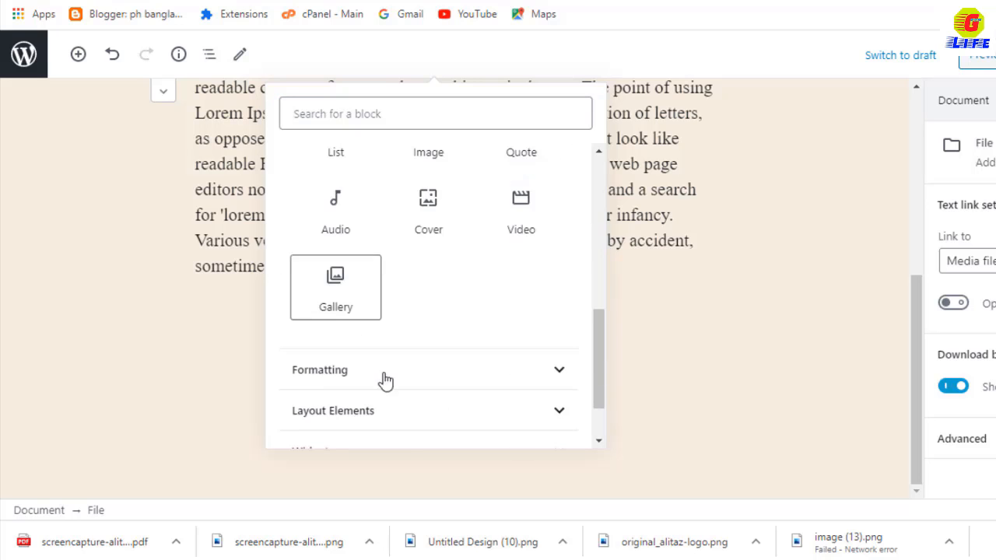
scroll(427, 308, up, 1)
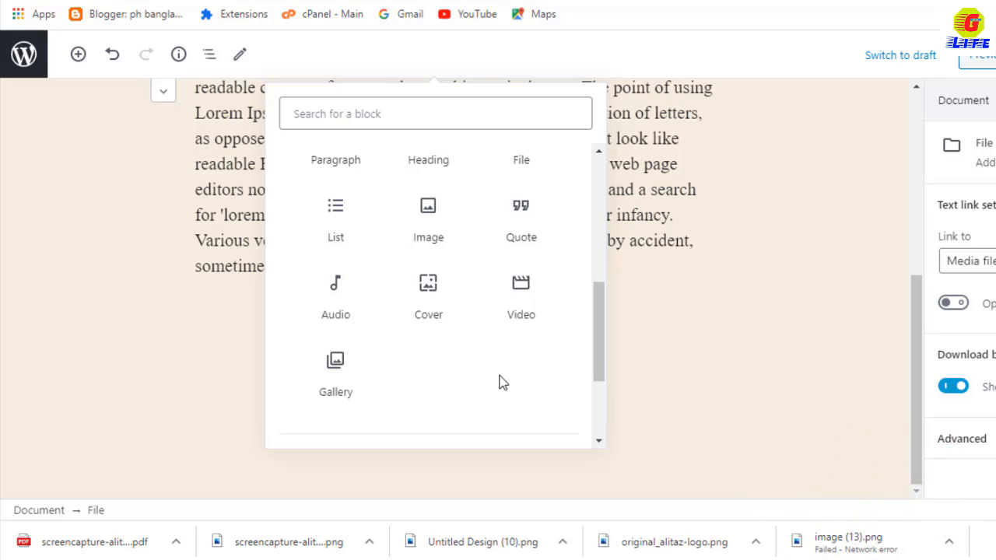
click(337, 396)
Step: Upload the burger website, book and ABC chalkboard images into the gallery
scroll(507, 323, down, 3)
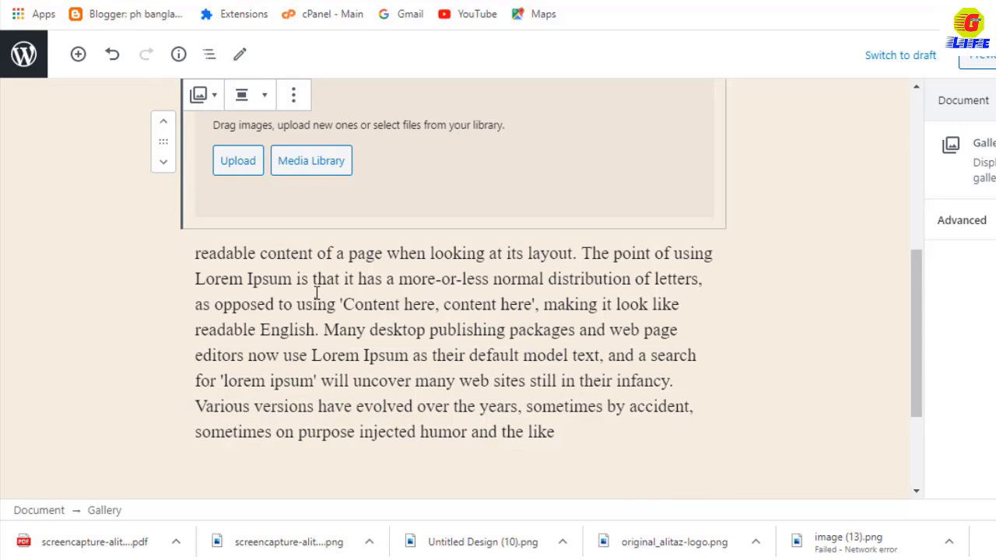
mouse_move(406, 233)
scroll(382, 219, up, 1)
click(224, 248)
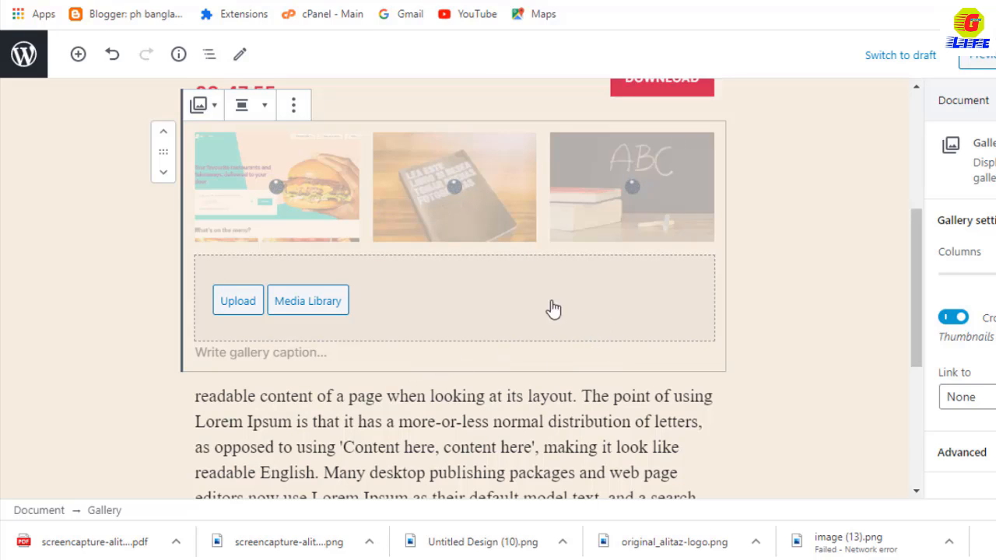
Step: Insert a Preformatted block below the gallery and remove it again
scroll(518, 422, down, 1)
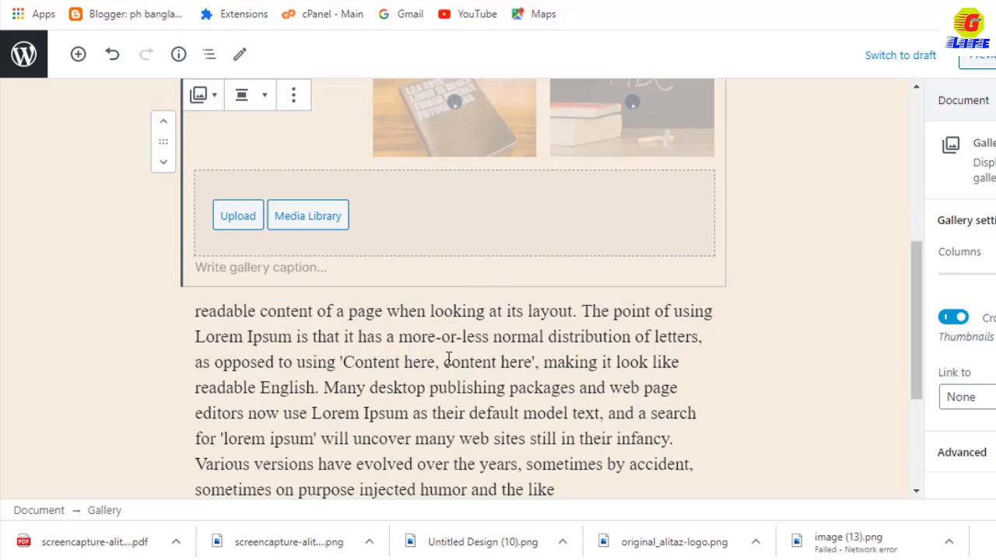
click(434, 287)
scroll(458, 356, down, 5)
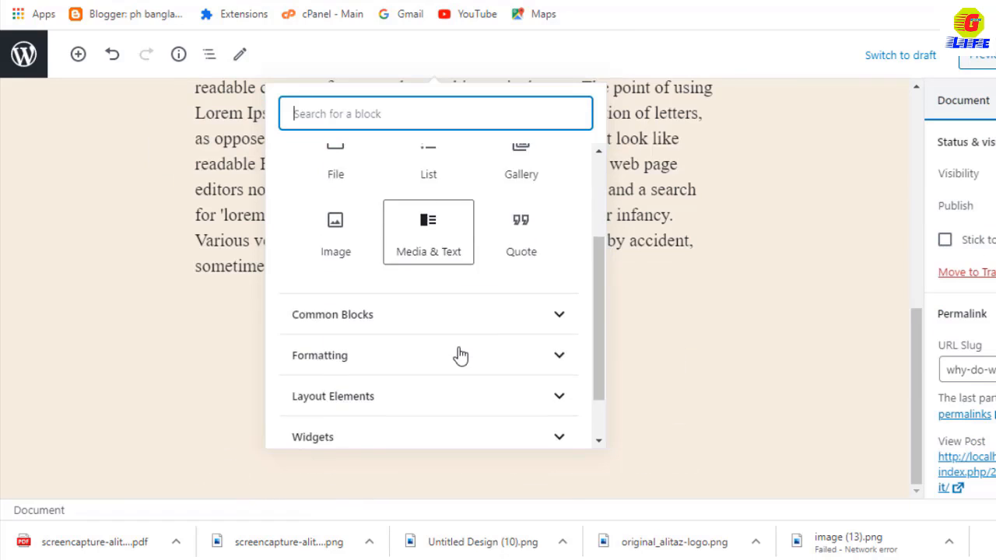
click(358, 303)
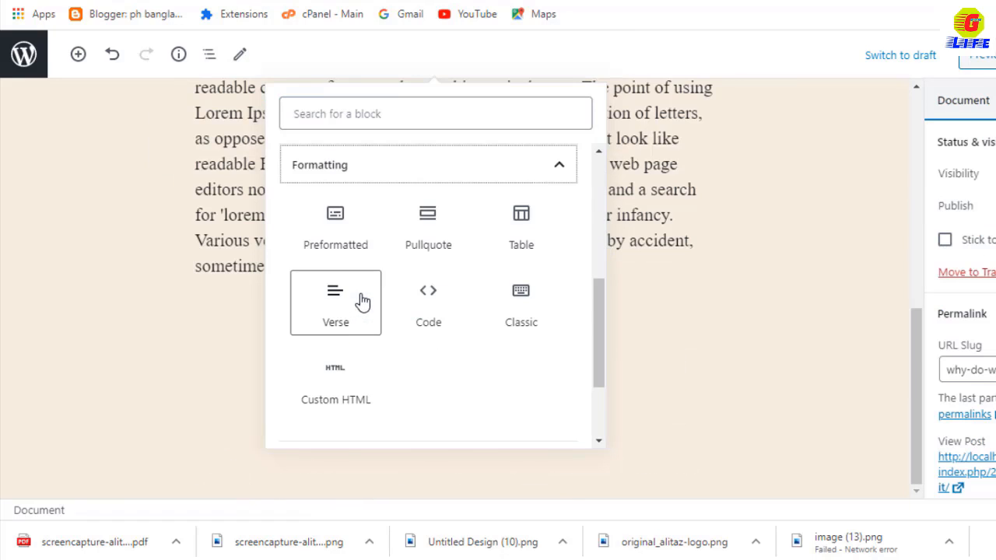
click(346, 254)
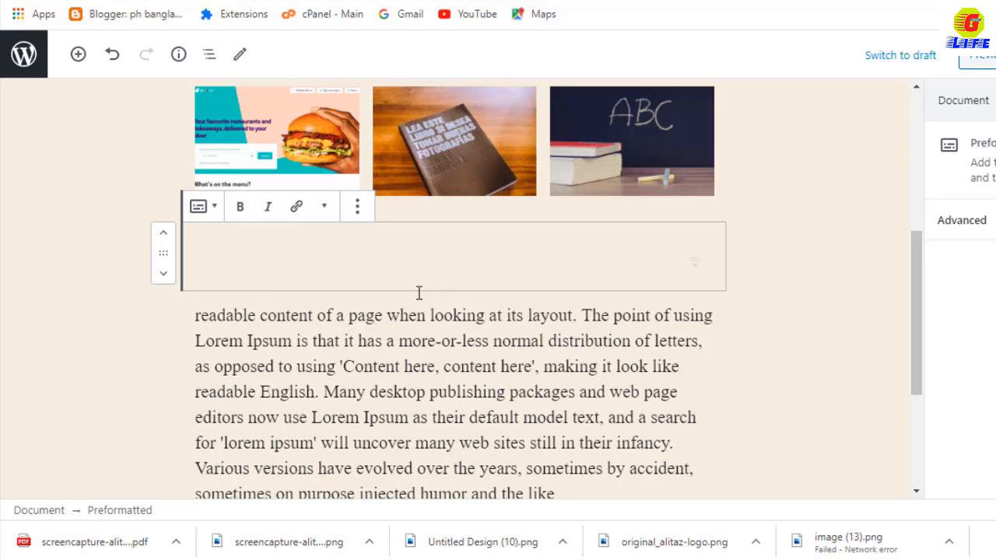
click(358, 209)
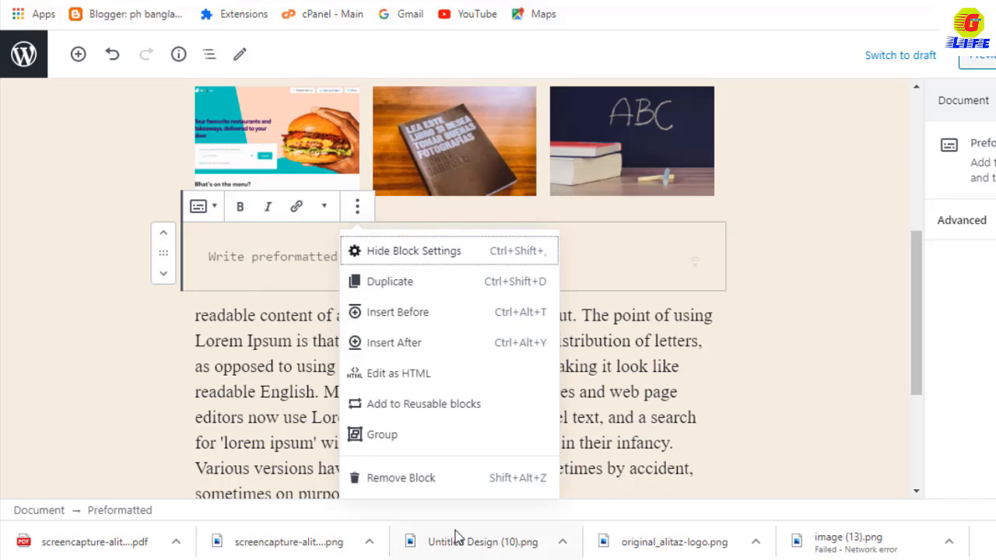
click(389, 415)
Step: Insert a Pullquote block below the gallery and remove it again
click(434, 324)
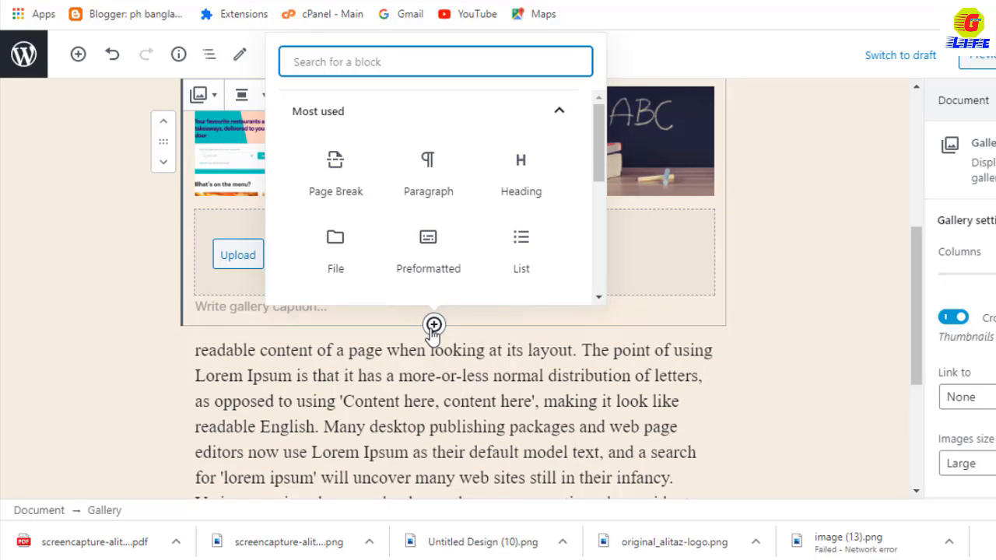
scroll(437, 263, down, 1)
scroll(431, 272, down, 3)
click(386, 211)
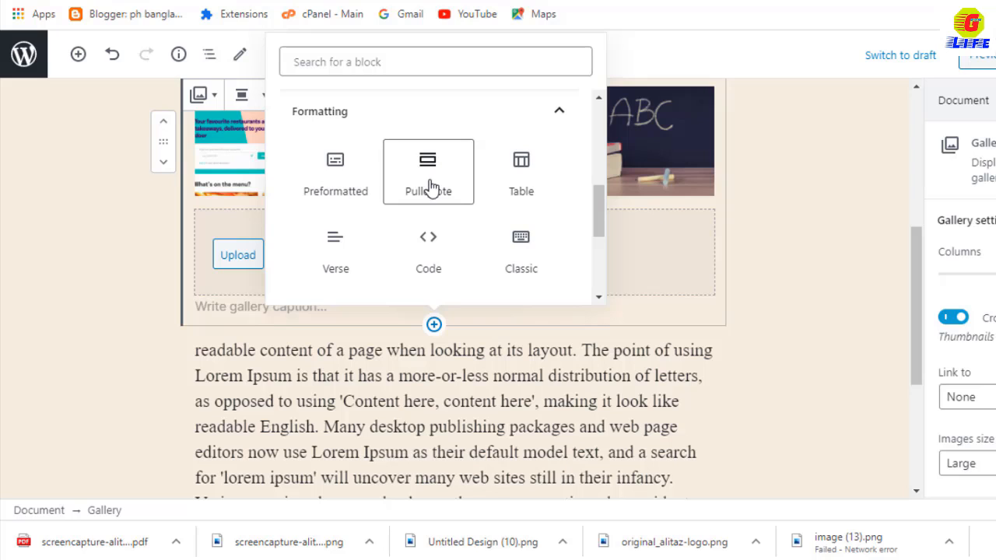
click(431, 189)
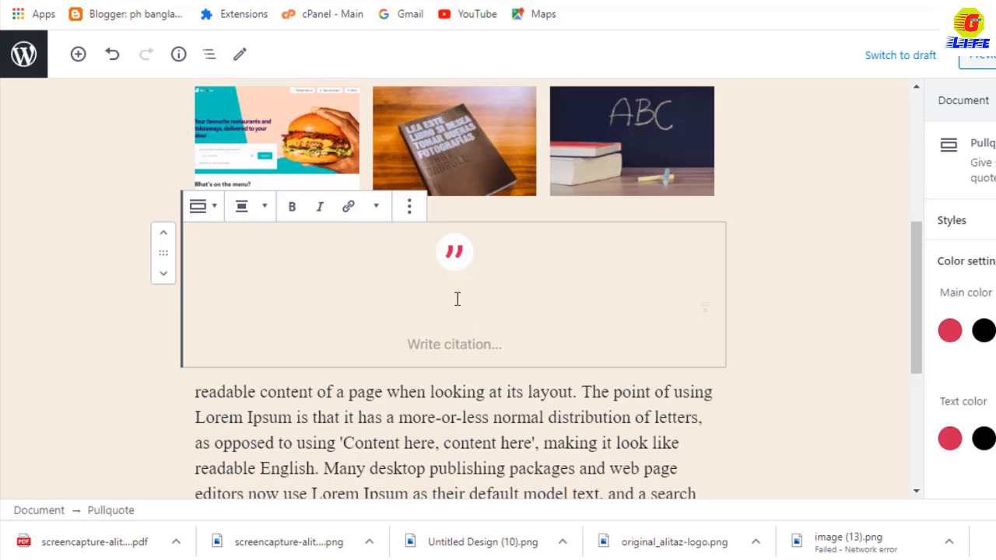
click(410, 206)
click(459, 481)
Step: Insert a Table block below the gallery and create it with 2 columns and 2 rows
click(434, 323)
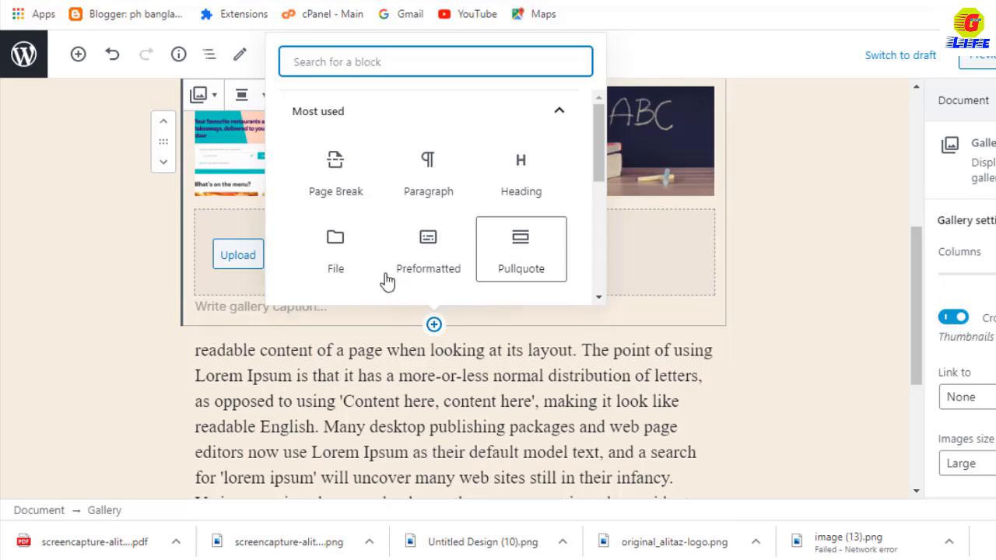
scroll(355, 241, down, 5)
click(366, 160)
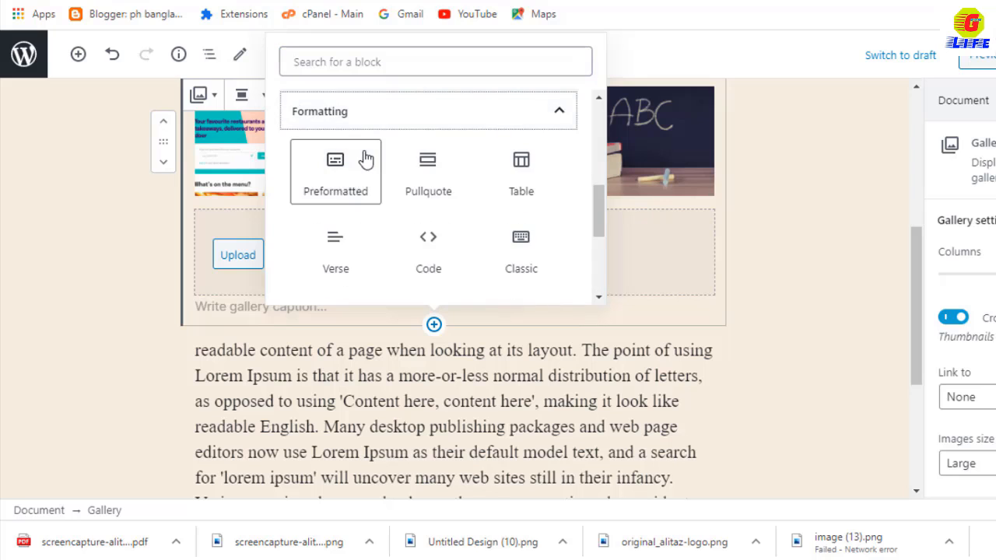
scroll(480, 216, down, 1)
scroll(561, 248, up, 2)
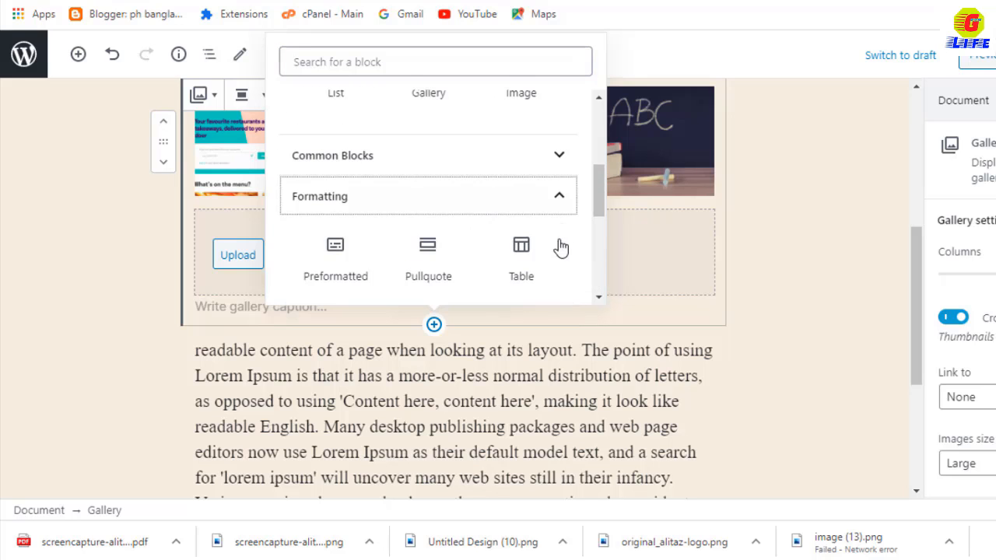
click(519, 261)
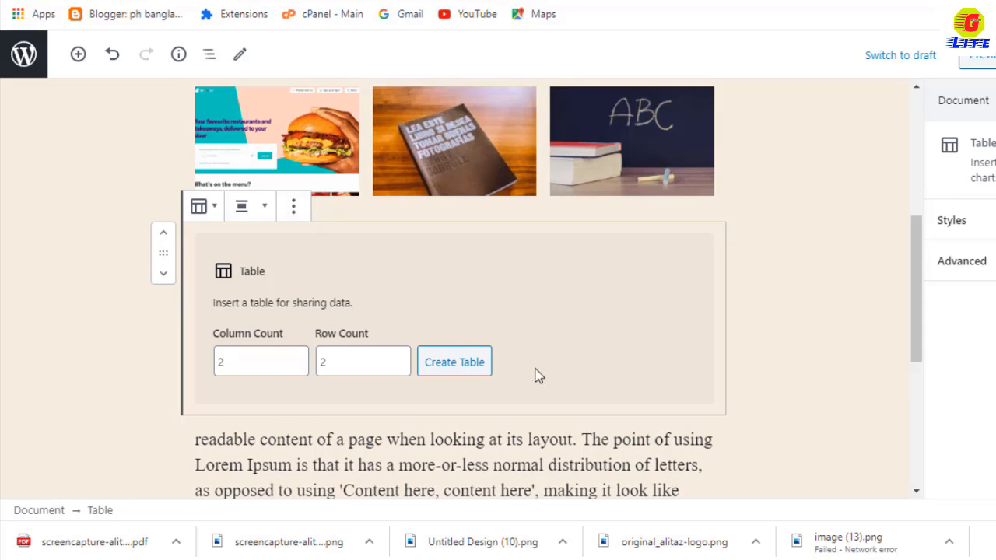
scroll(491, 380, down, 1)
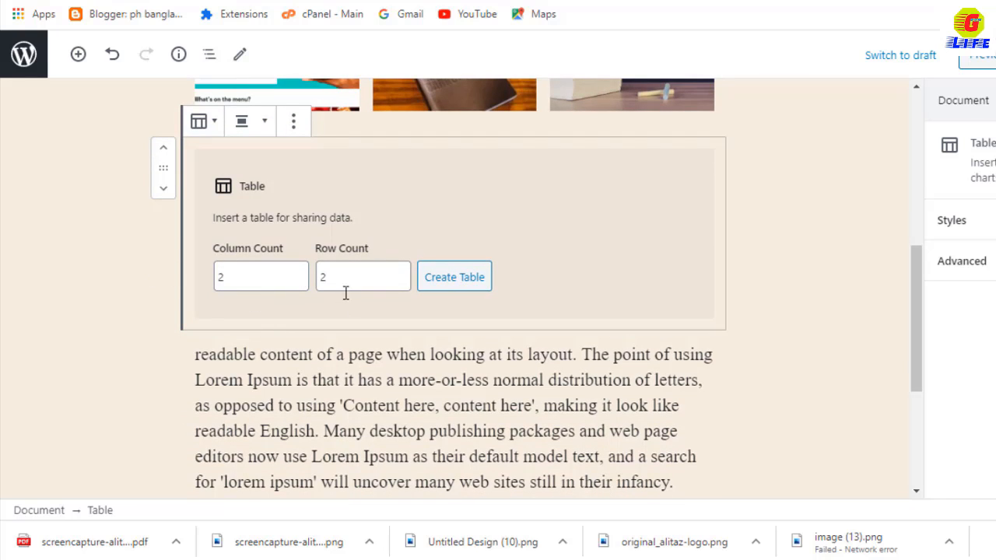
click(460, 274)
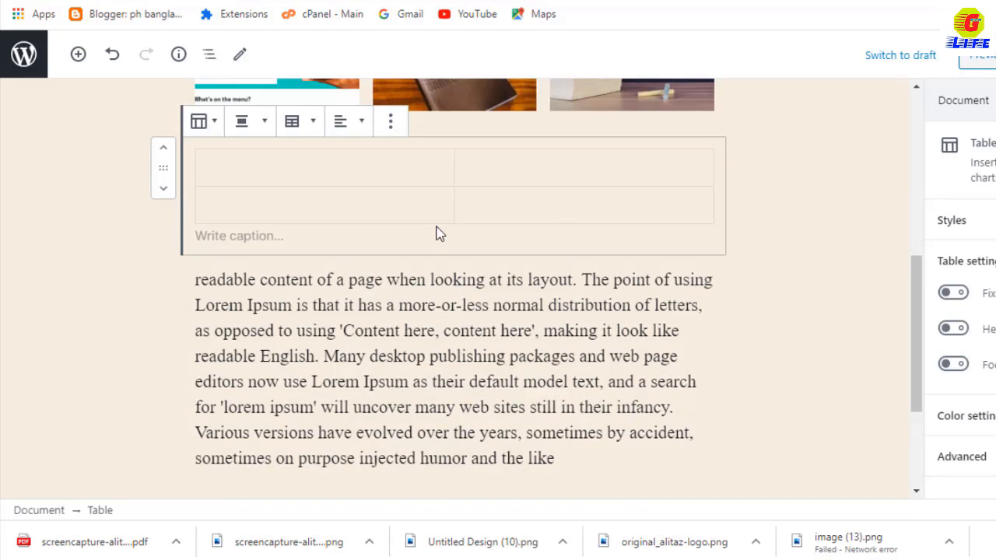
Step: Remove the Table block below the gallery
scroll(436, 231, up, 1)
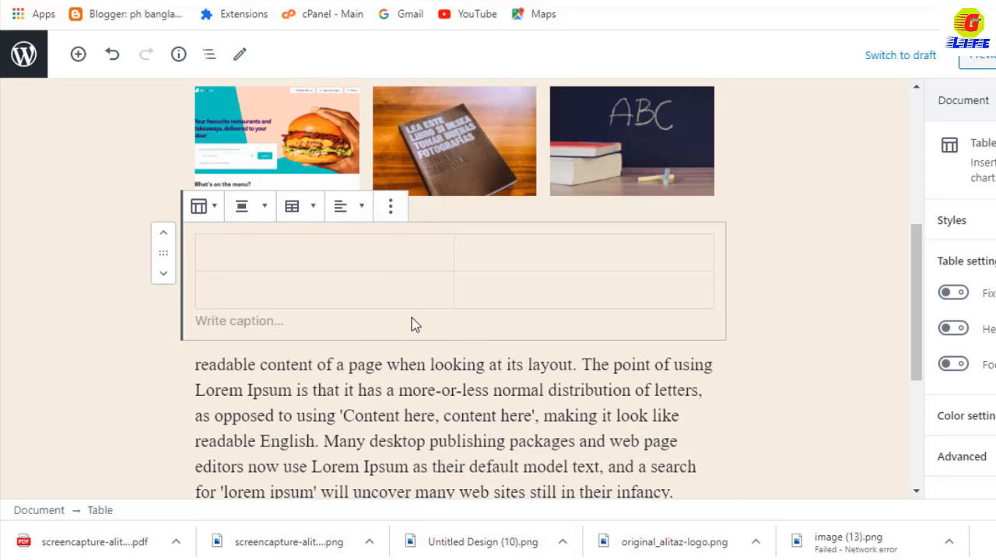
click(302, 207)
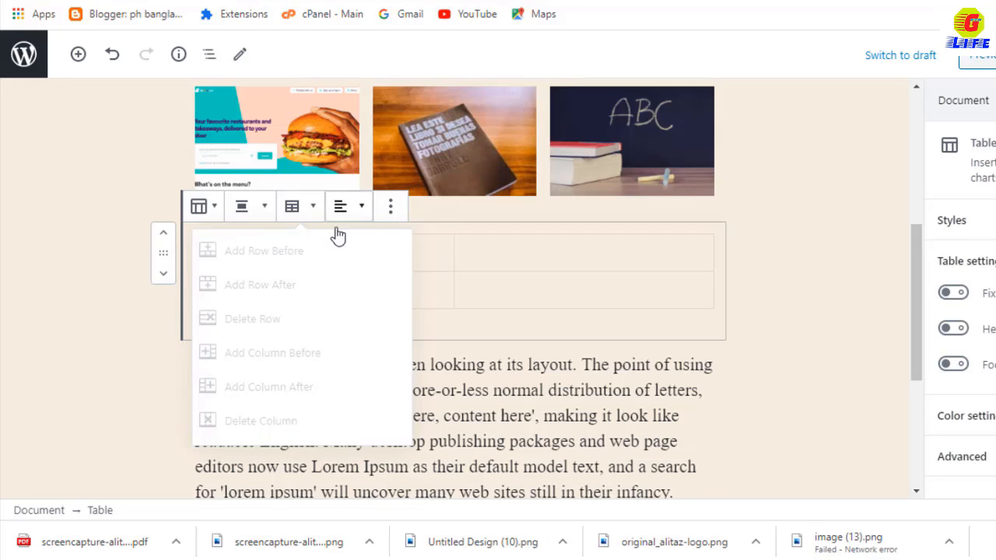
click(391, 206)
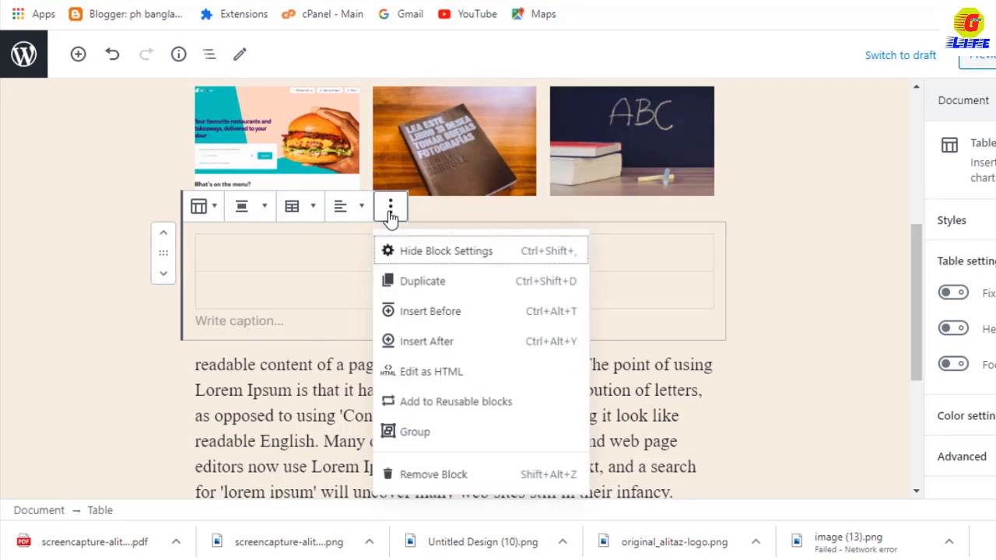
click(452, 482)
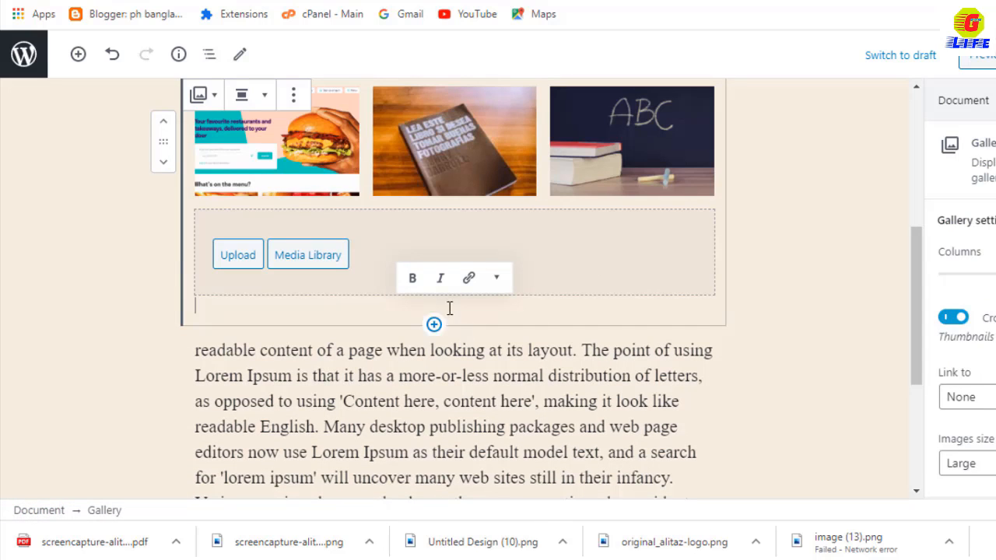
Step: Insert a Code block below the gallery and remove it again
click(434, 325)
scroll(424, 256, down, 3)
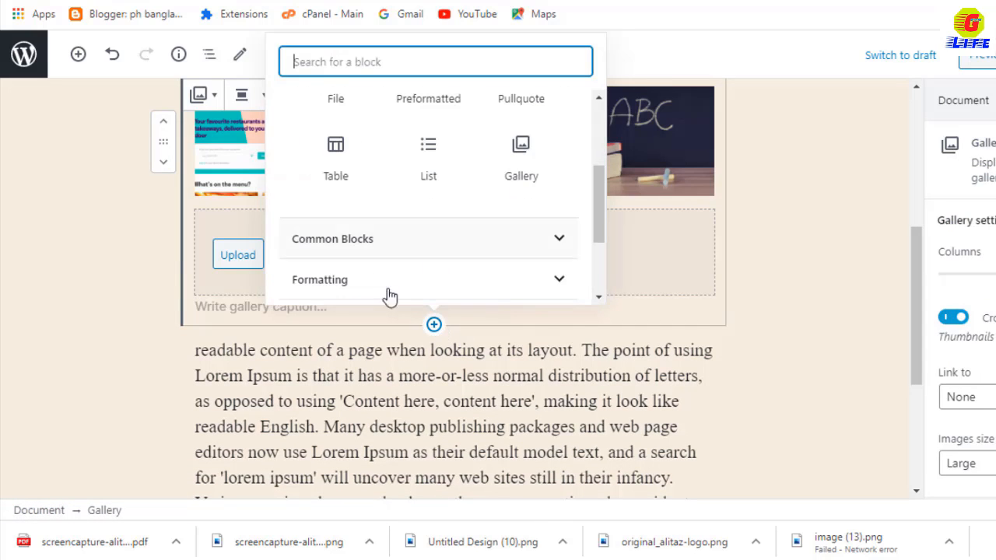
click(362, 285)
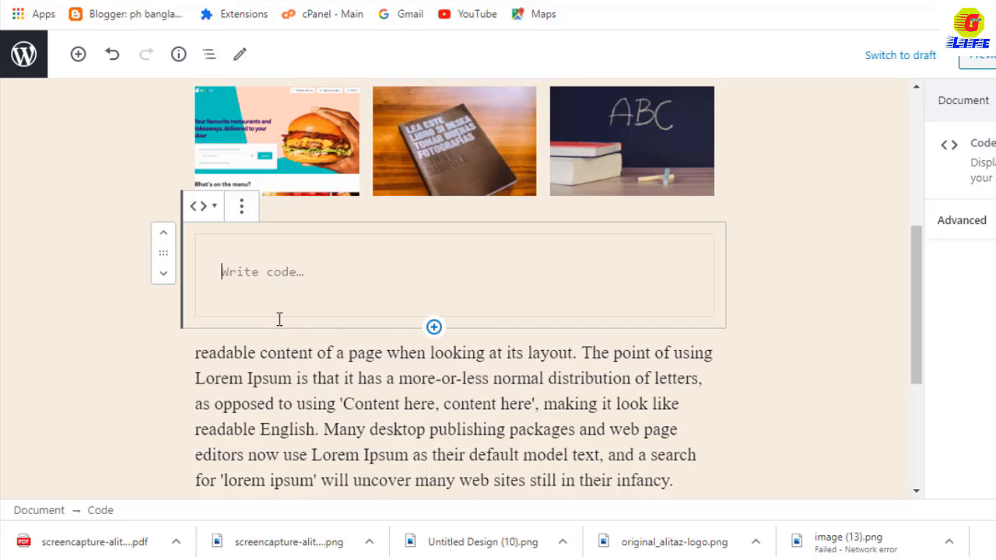
click(254, 205)
click(276, 447)
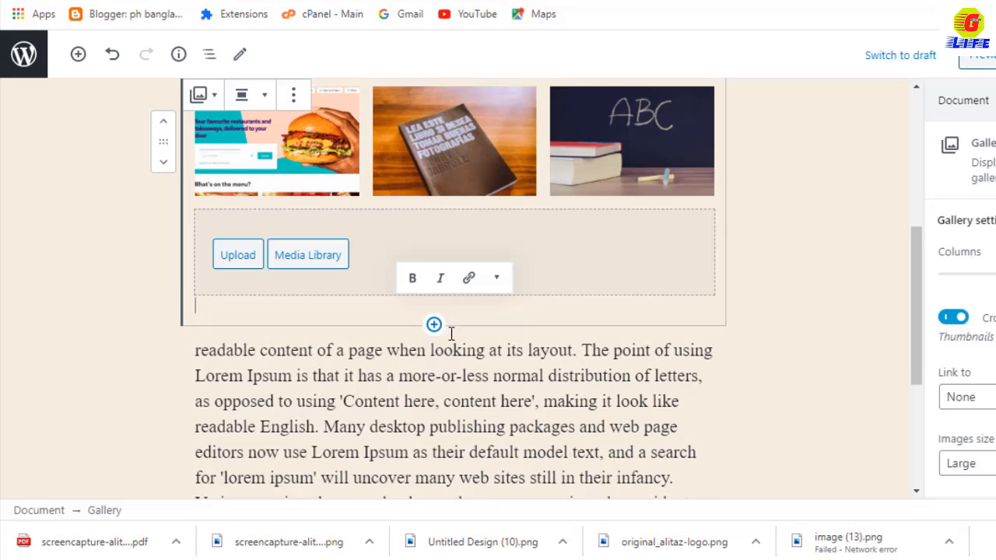
Step: Insert a Classic block from the Formatting blocks directly below the gallery
click(434, 324)
scroll(412, 267, down, 3)
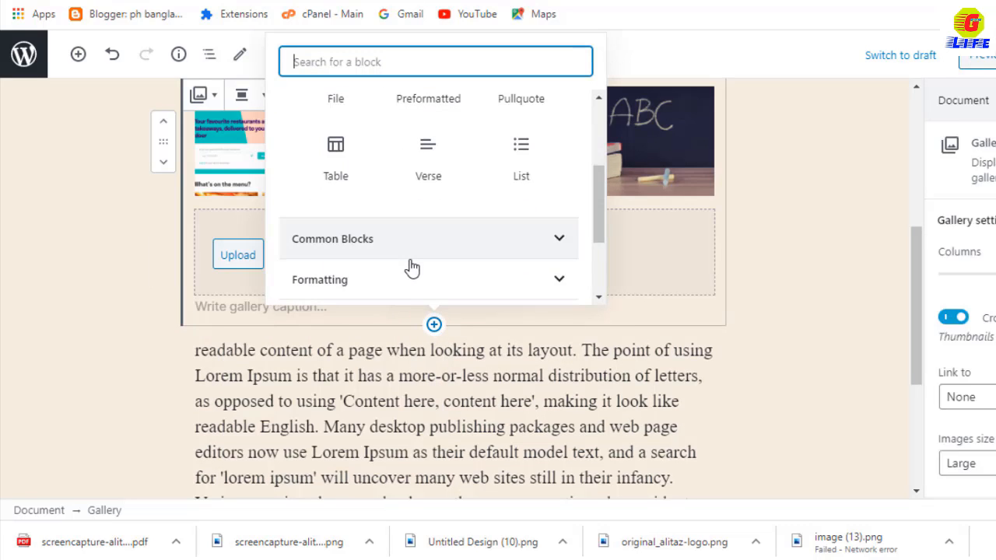
scroll(398, 265, down, 2)
click(381, 209)
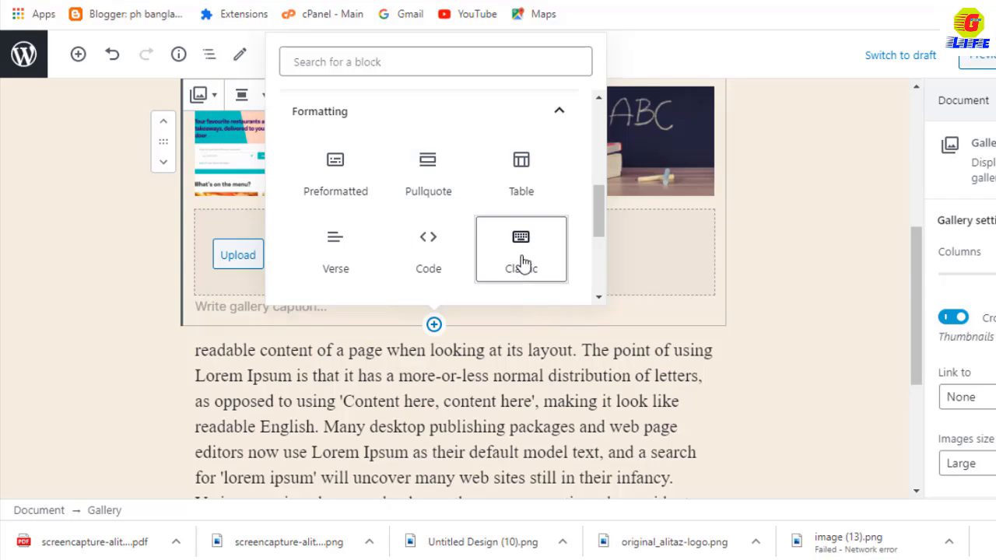
click(521, 265)
scroll(322, 256, up, 5)
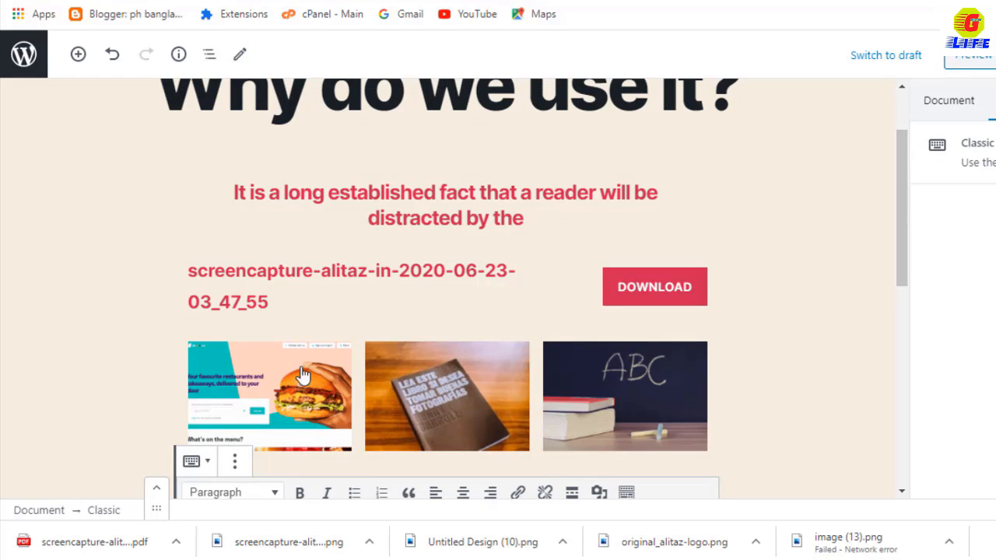
scroll(498, 239, down, 4)
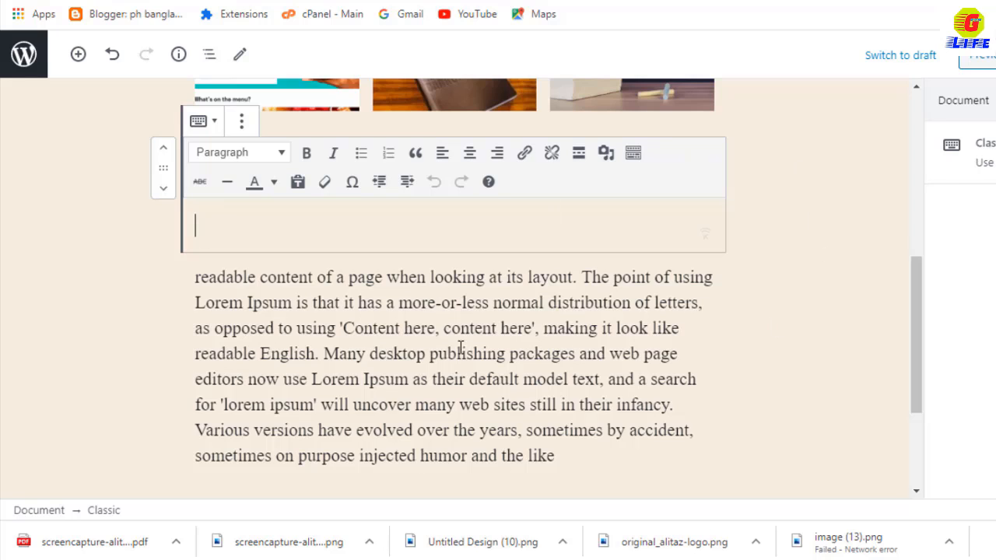
scroll(461, 348, up, 5)
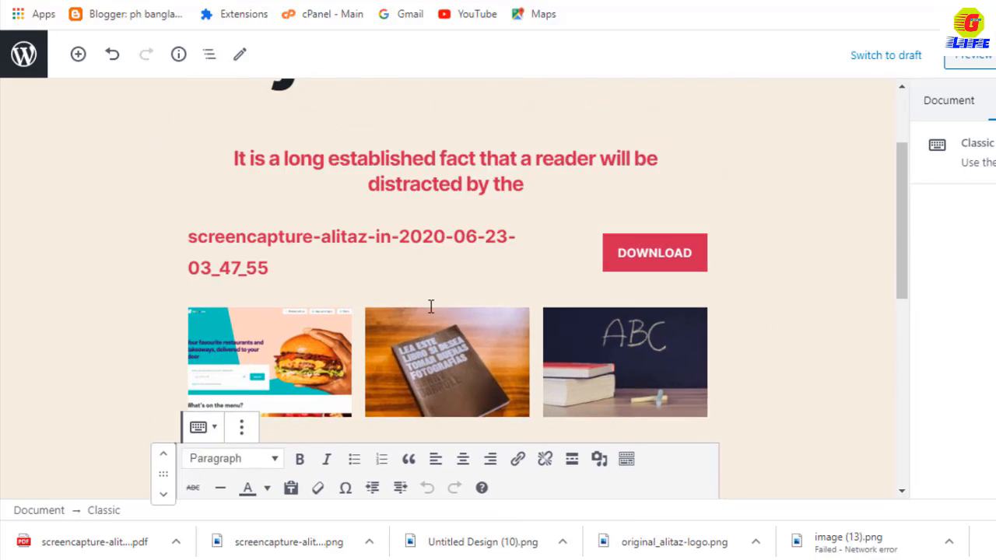
scroll(431, 307, down, 4)
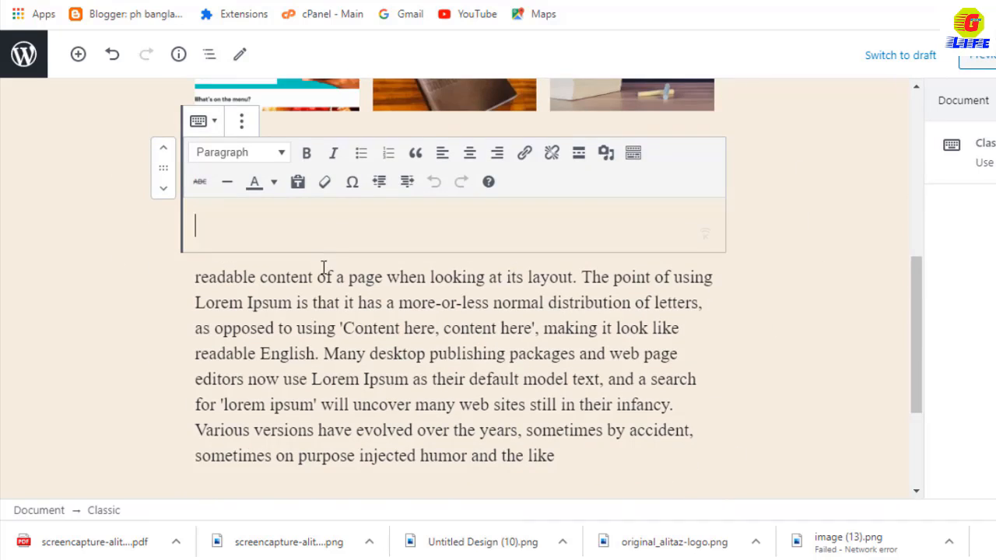
scroll(317, 319, up, 1)
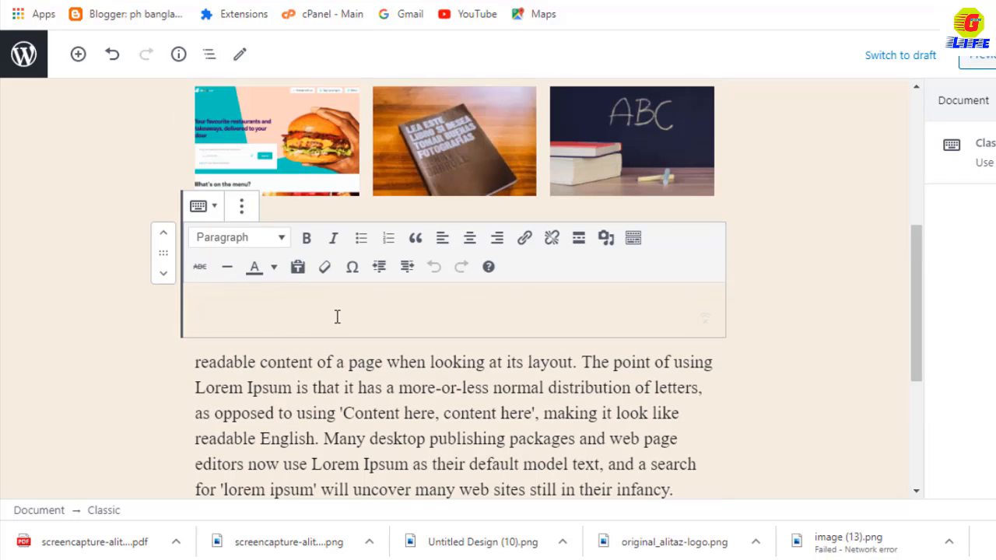
scroll(337, 317, down, 1)
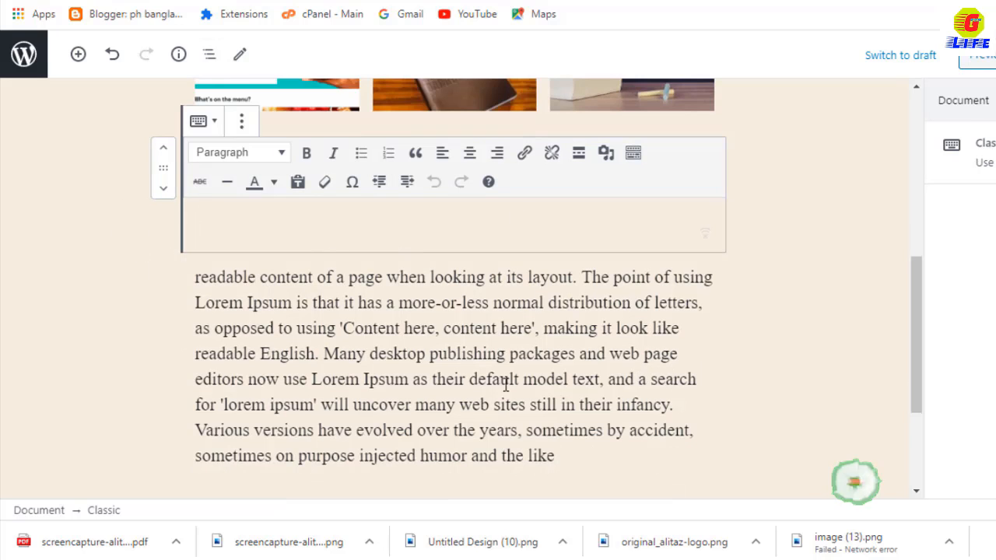
Step: Copy the paragraph's text from "readable content of a page" through "making it look like" into the Classic block
click(685, 330)
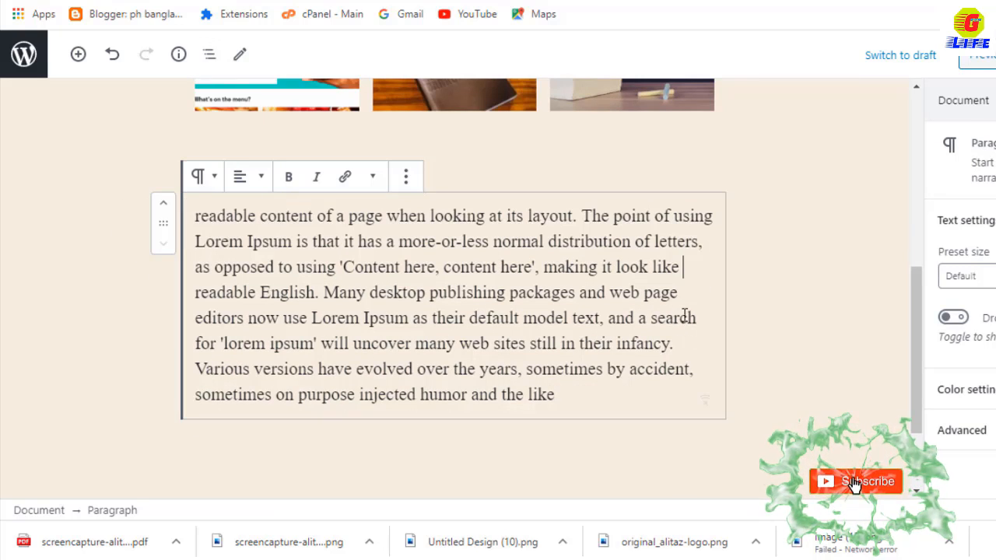
drag(683, 267, 132, 215)
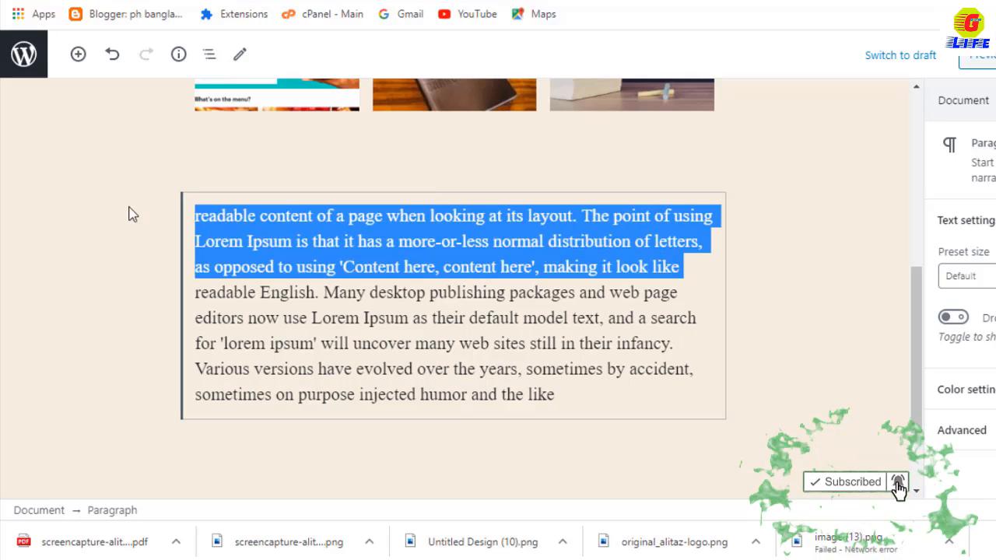
right_click(269, 222)
click(310, 285)
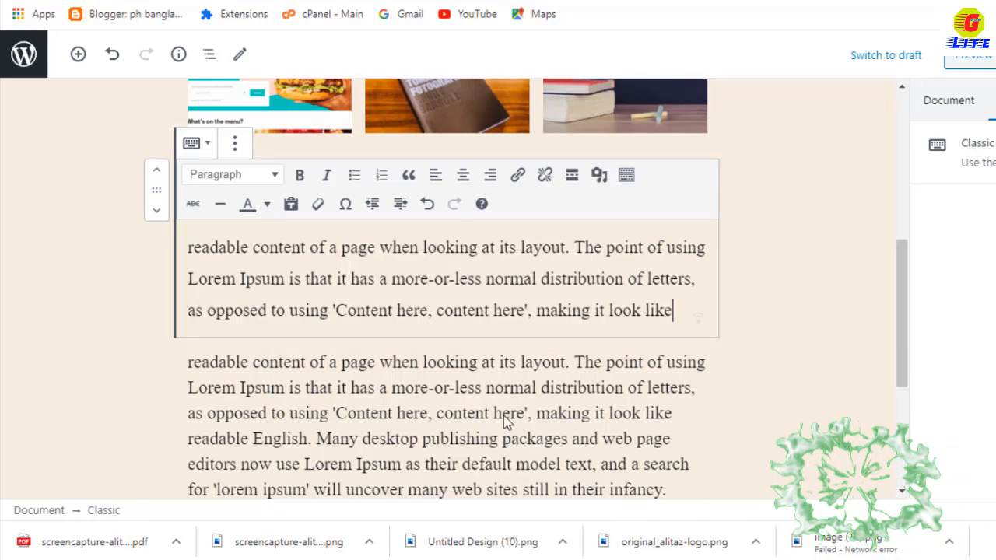
Step: Split the lower paragraph within the word "search" and break the Classic block's text before "distribution"
click(679, 409)
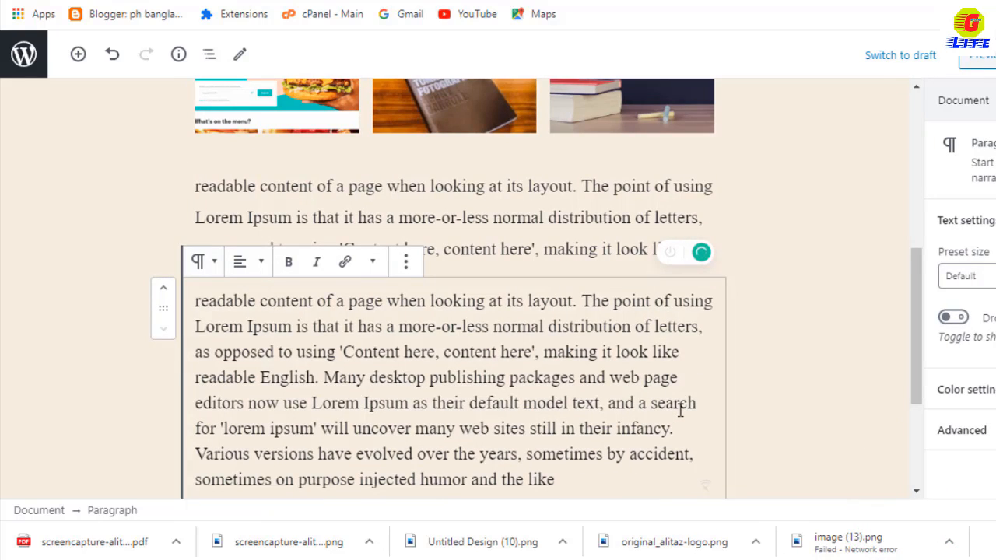
key(Return)
scroll(539, 300, up, 2)
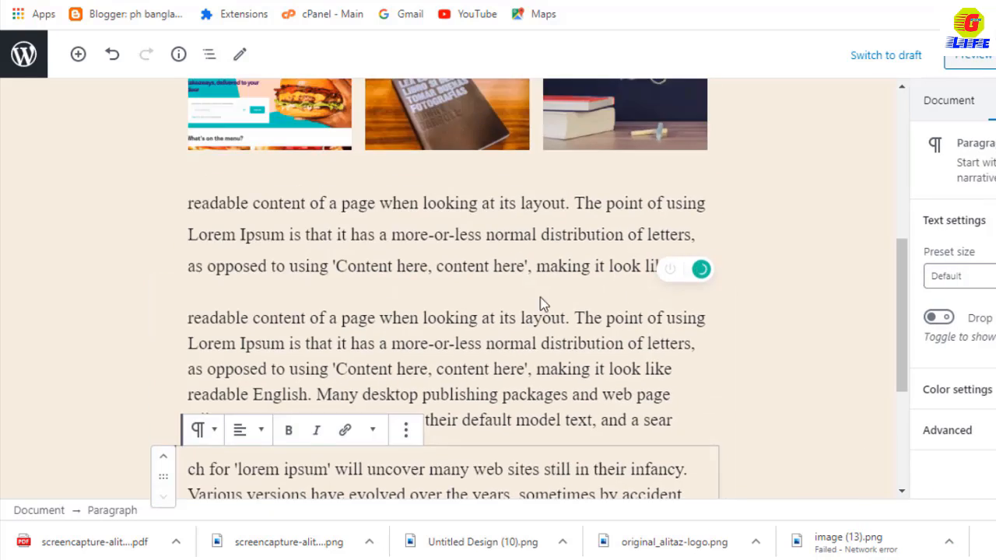
click(484, 356)
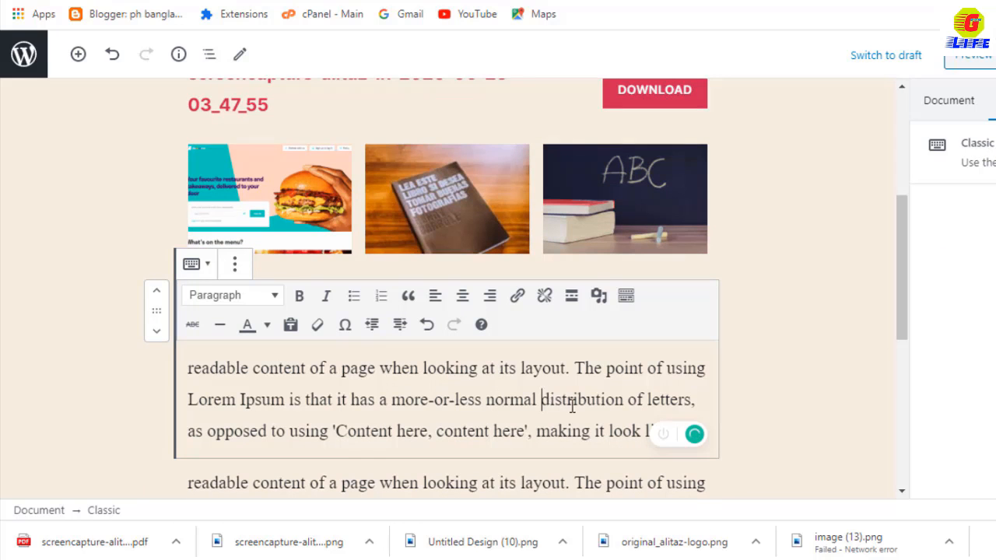
key(Return)
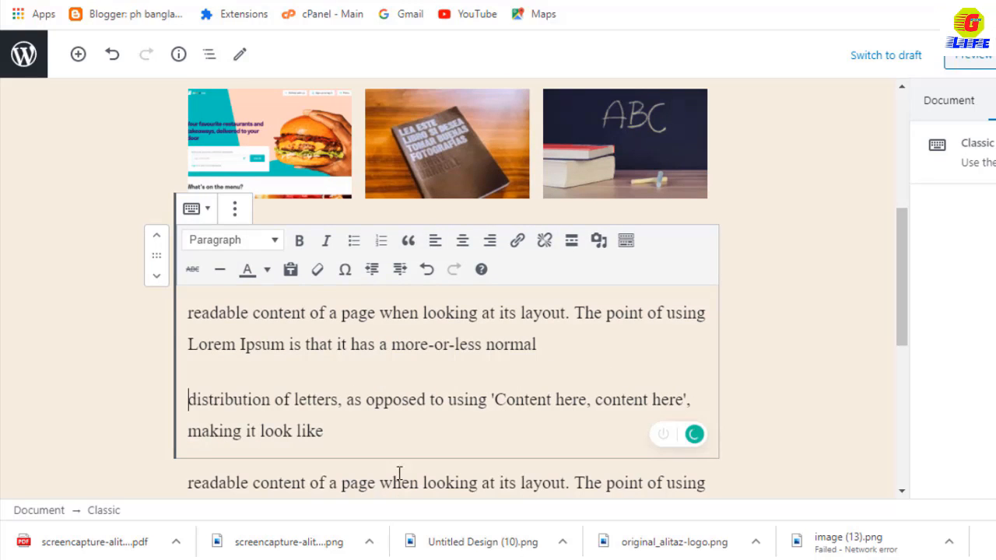
Step: Examine the Classic block's formatting options and highlight its line "Lorem Ipsum is that it has a more-or-less normal"
scroll(377, 240, down, 1)
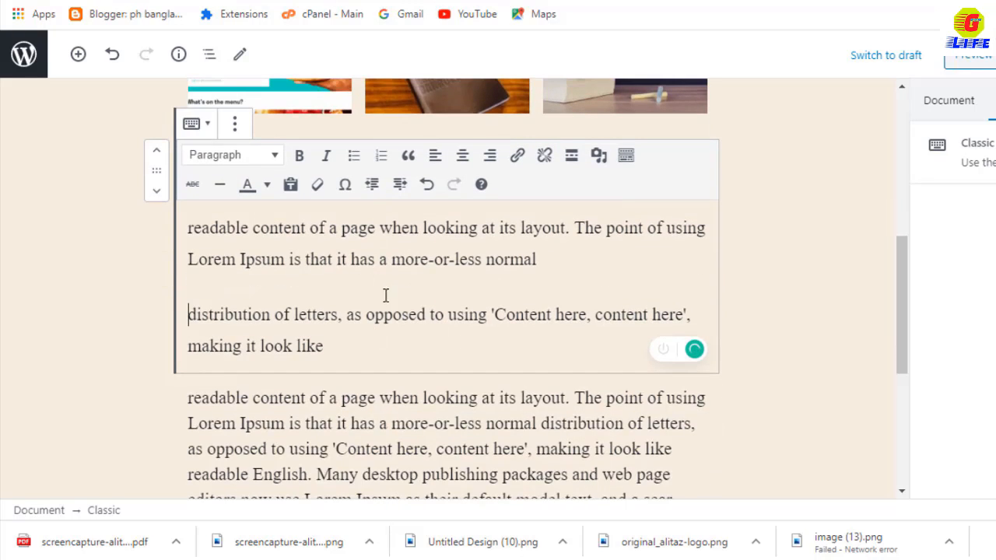
scroll(532, 456, up, 1)
scroll(529, 456, down, 1)
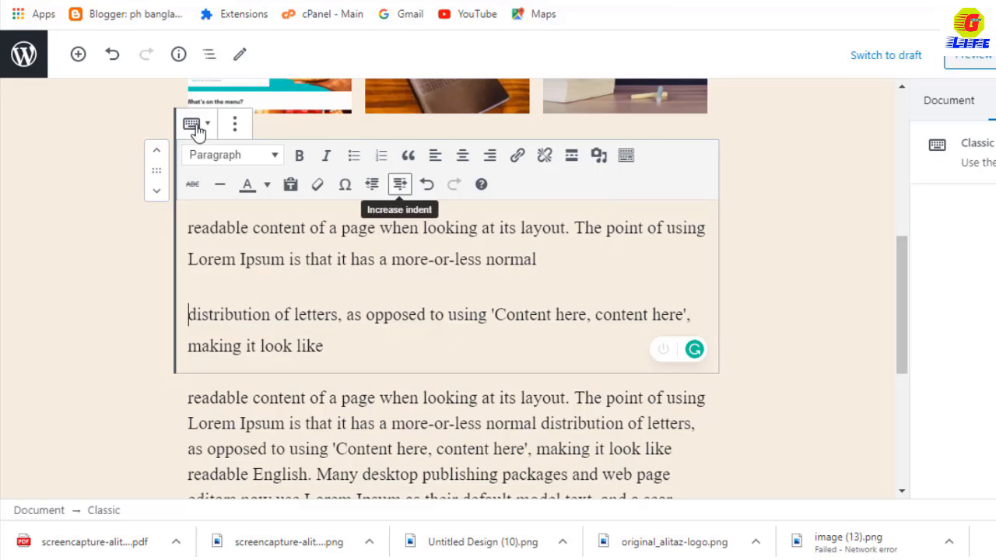
scroll(569, 247, up, 2)
scroll(285, 260, up, 3)
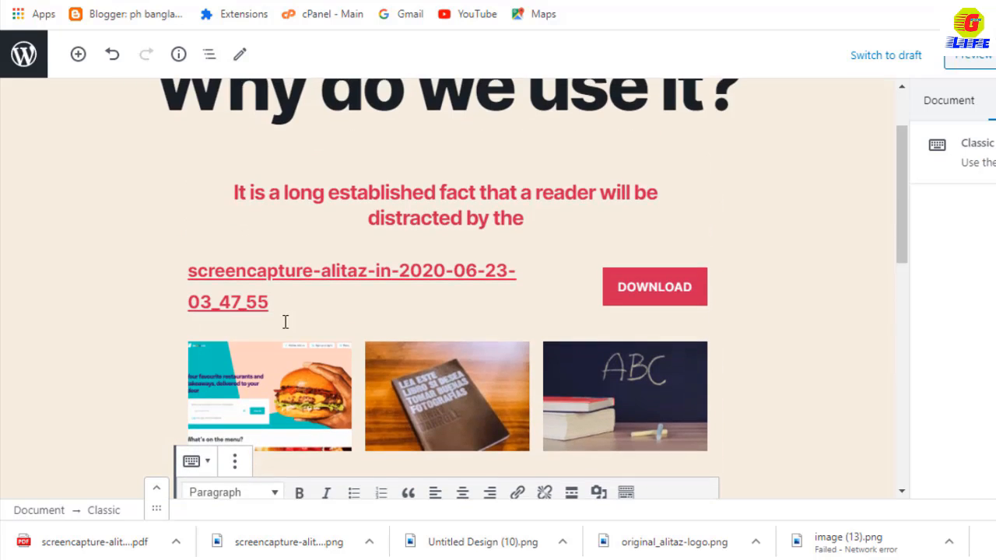
scroll(182, 391, down, 1)
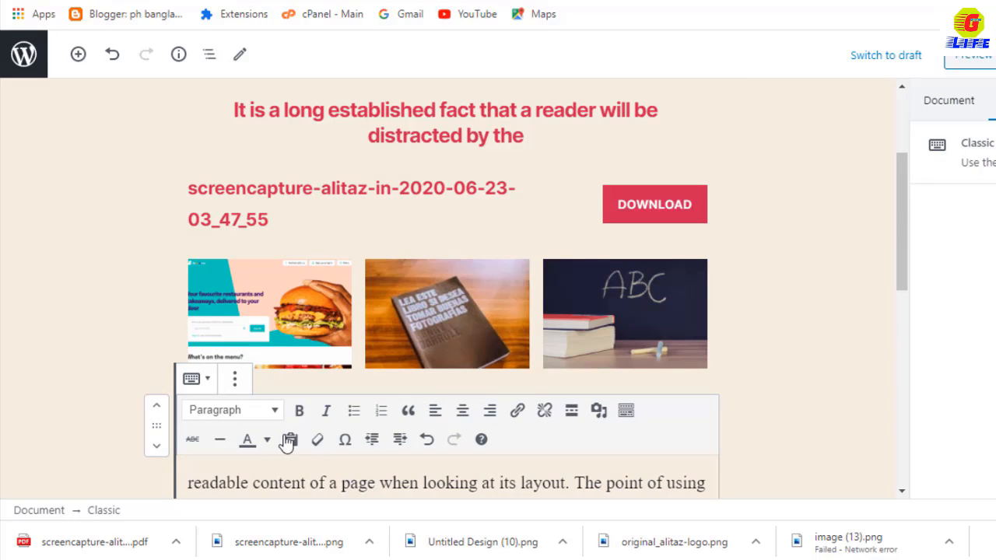
scroll(391, 441, down, 1)
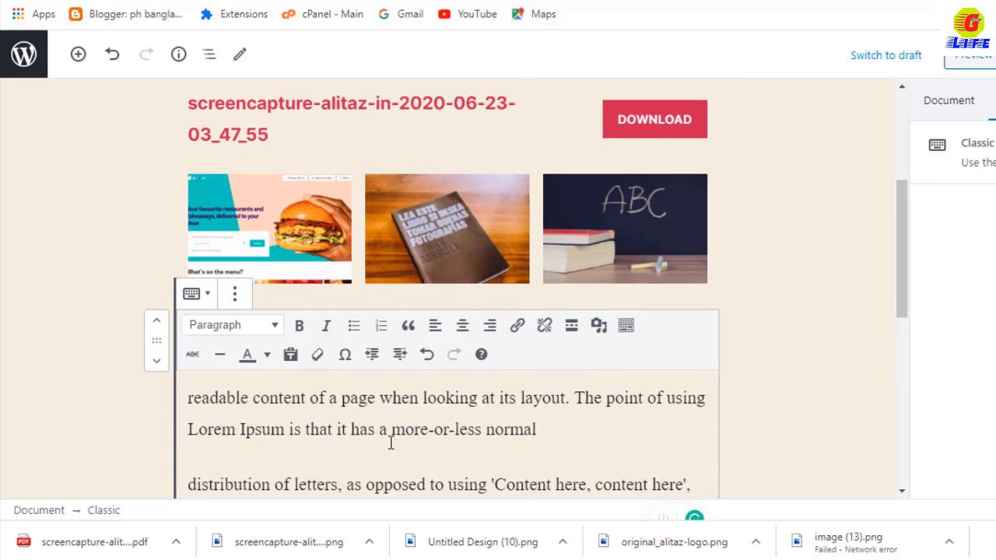
drag(564, 438, 185, 427)
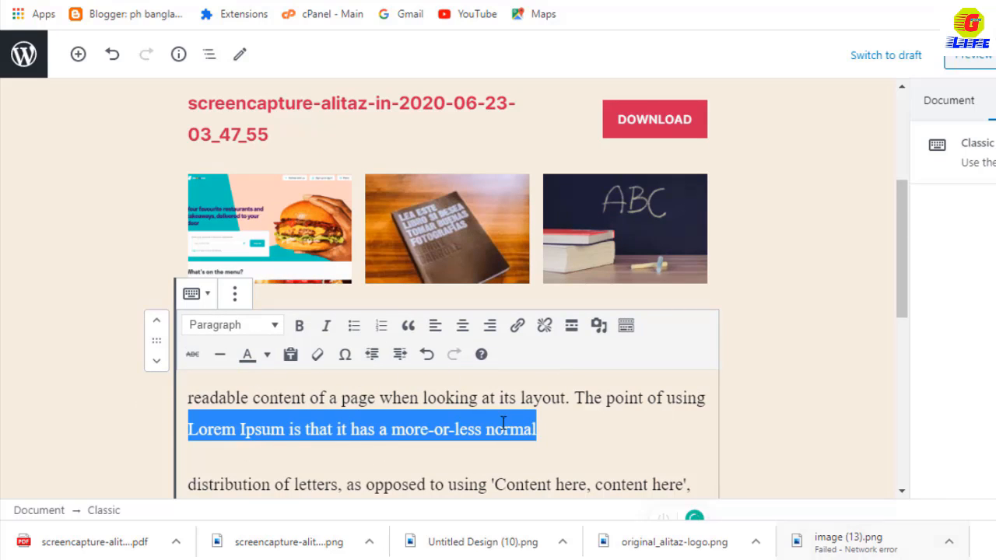
scroll(510, 405, down, 1)
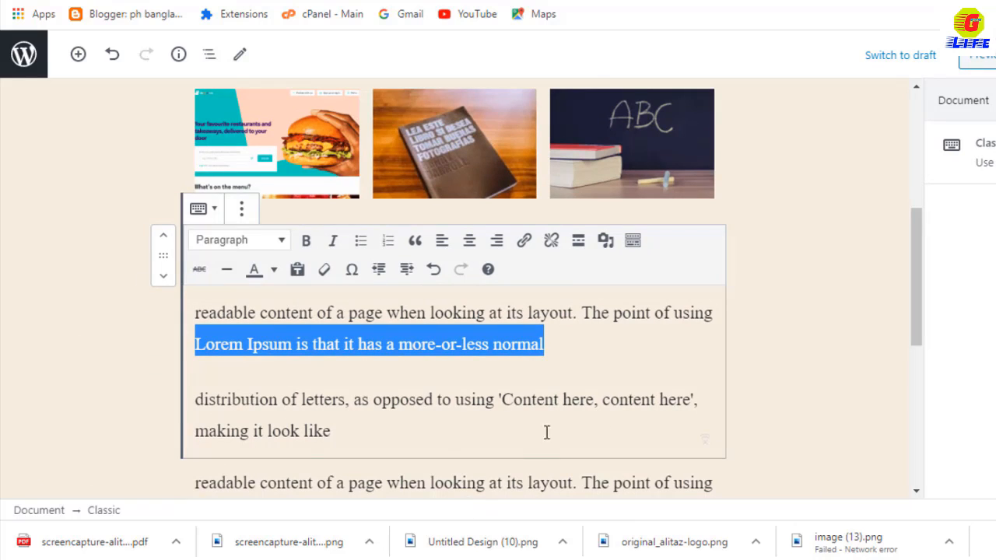
Step: Insert a Columns block with three equal columns between the paragraph ending "and a sear" and the one starting "ch for"
click(470, 418)
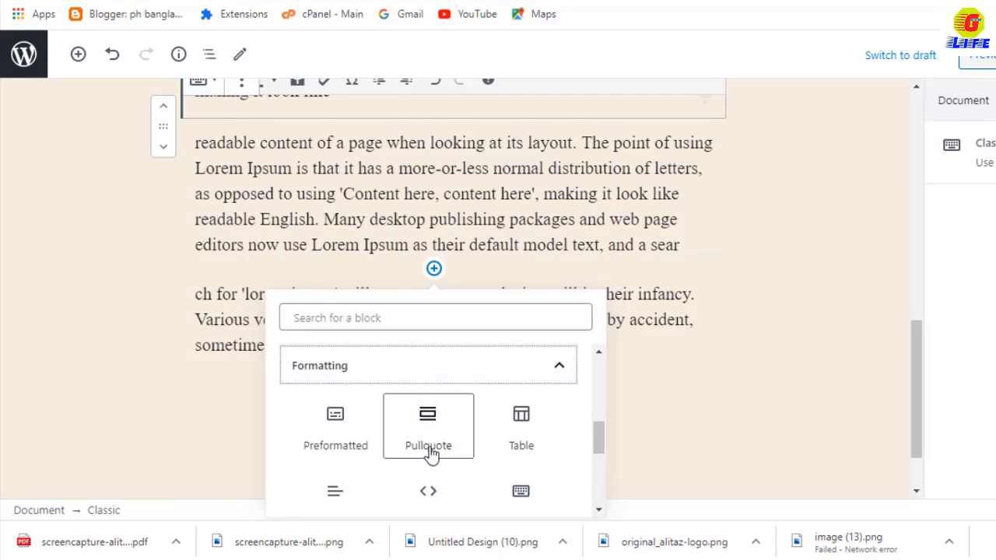
scroll(430, 454, down, 3)
scroll(440, 444, up, 4)
scroll(441, 444, down, 2)
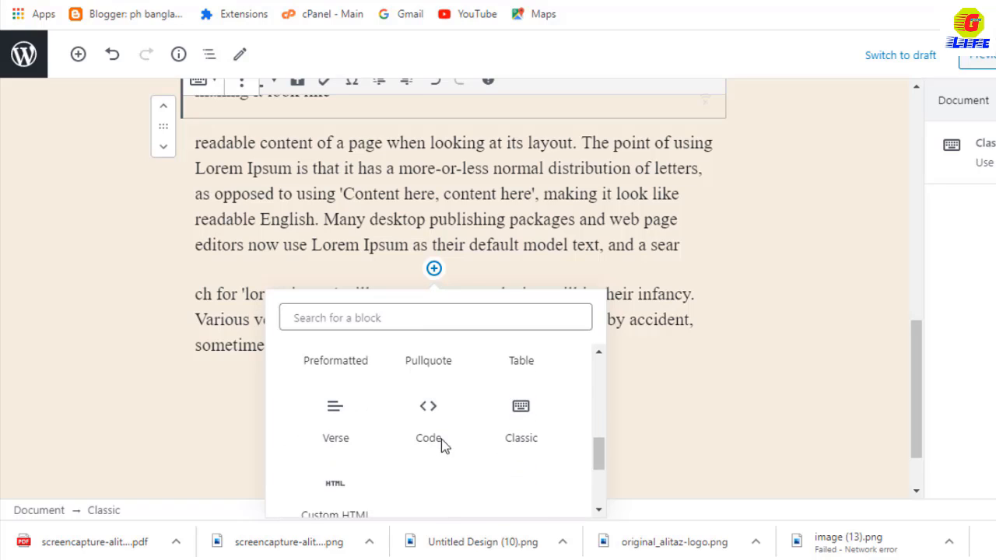
scroll(311, 456, down, 1)
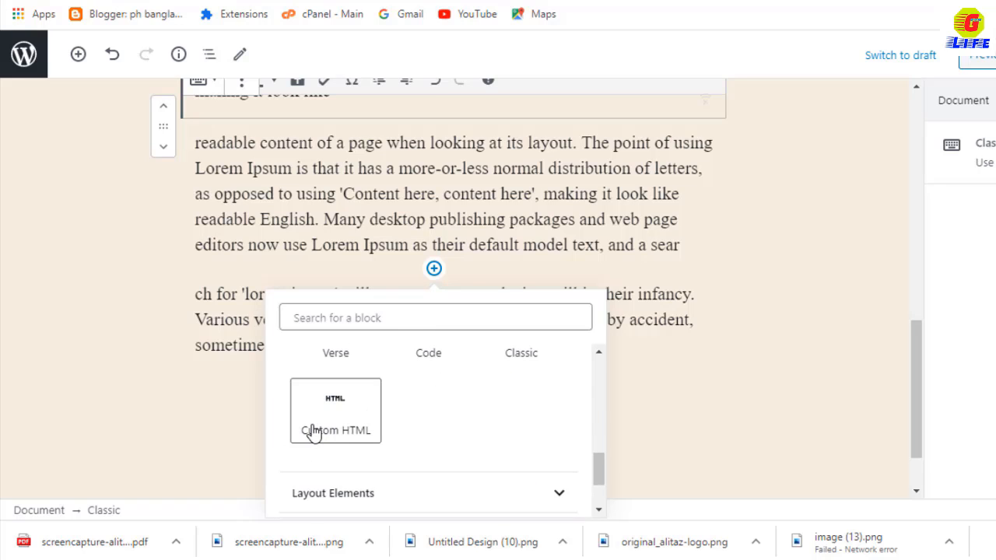
scroll(389, 498, down, 1)
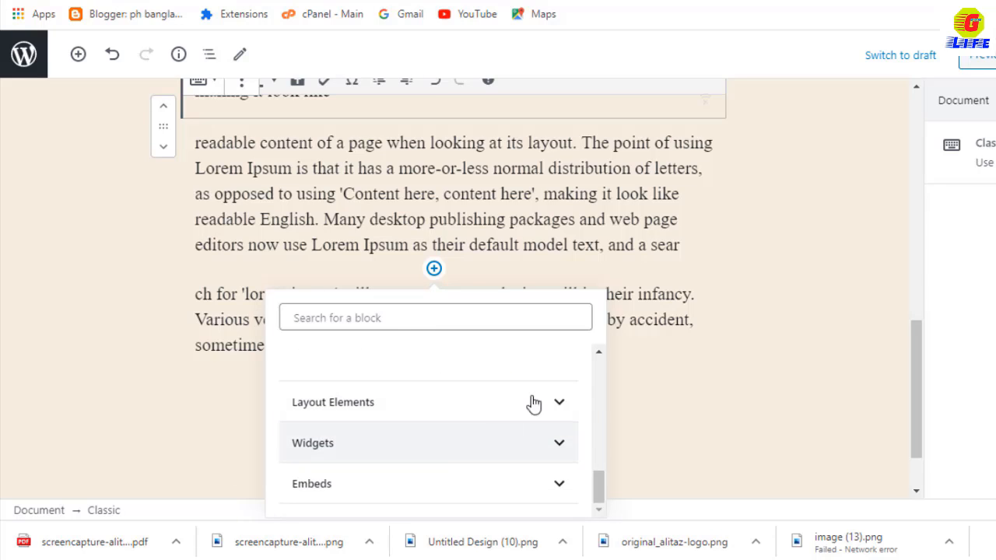
click(412, 412)
scroll(440, 411, down, 2)
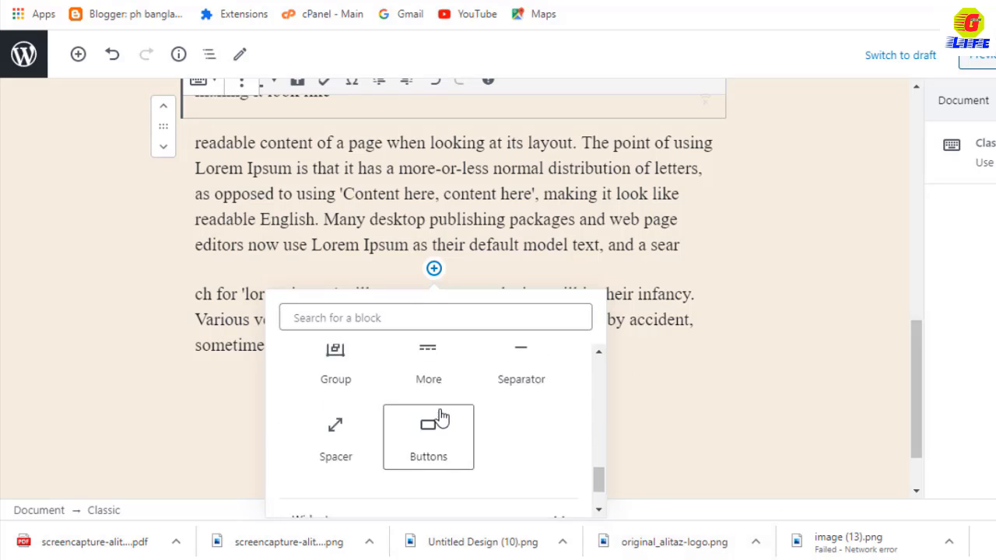
scroll(440, 416, up, 2)
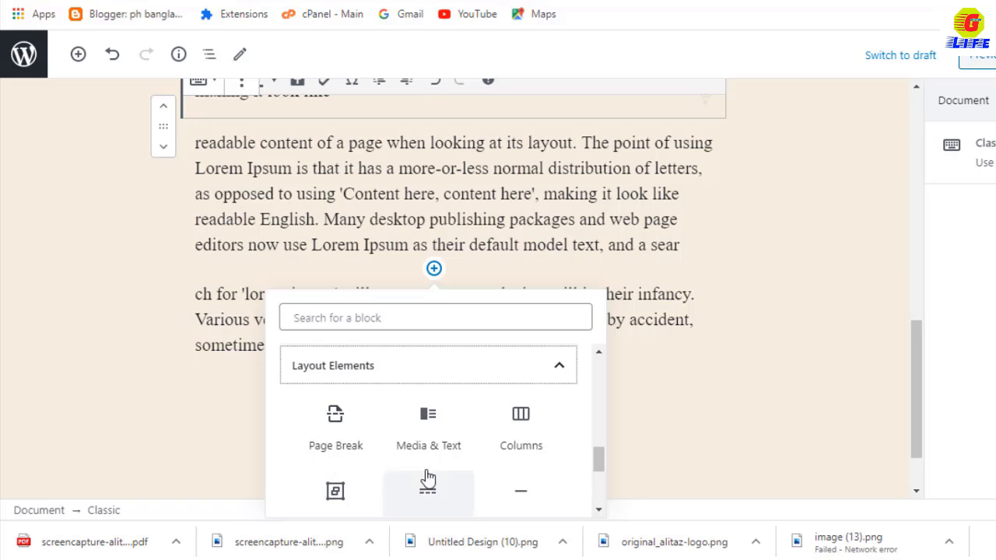
click(521, 442)
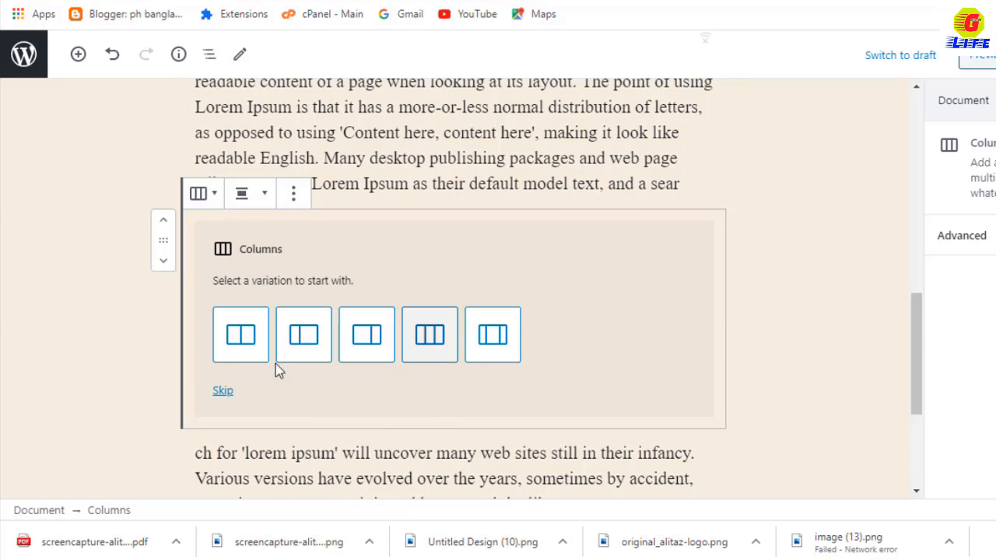
click(440, 336)
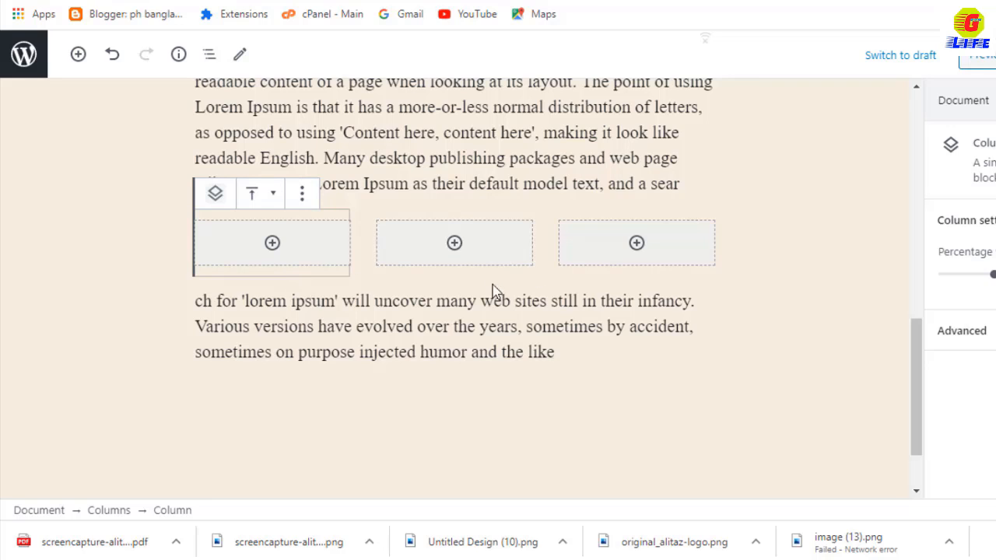
Step: Examine the blocks and categories available for the first column, close the list without inserting one, and review the three-column layout
click(271, 243)
scroll(311, 445, down, 1)
scroll(311, 434, up, 1)
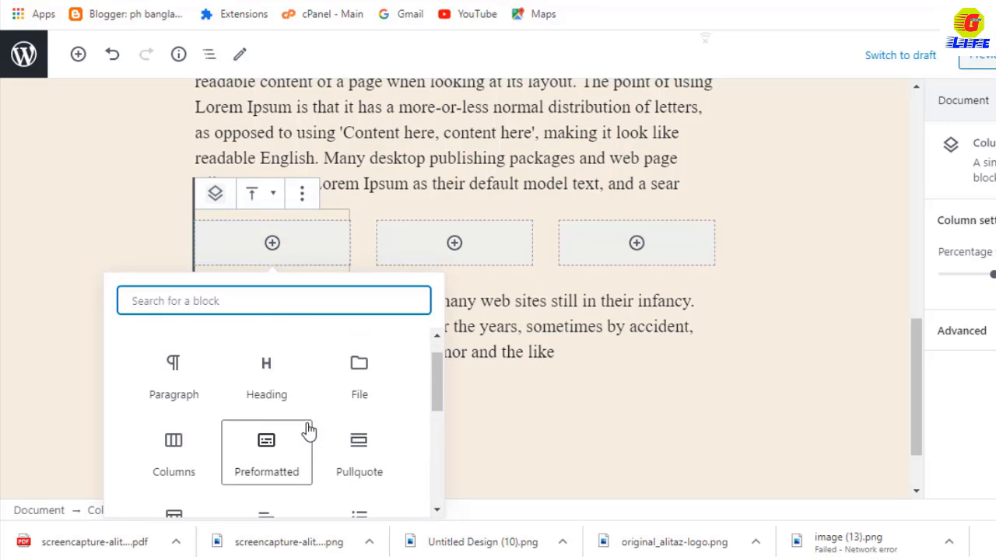
scroll(316, 444, down, 3)
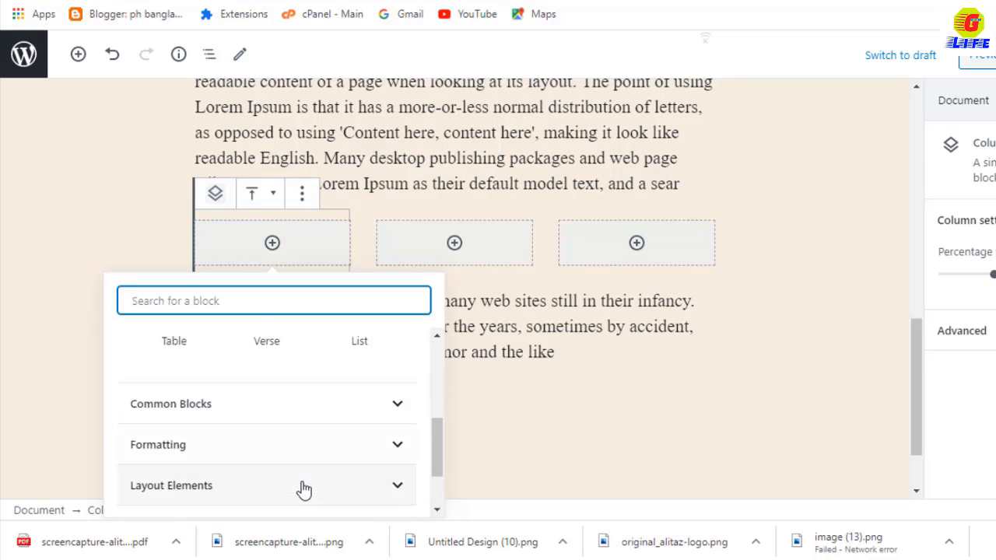
scroll(304, 467, up, 3)
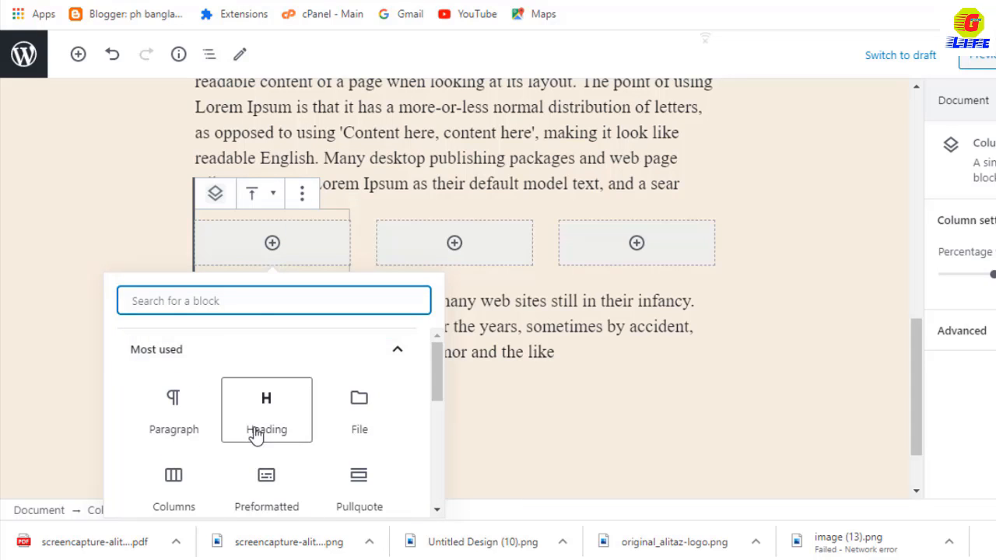
scroll(257, 434, down, 3)
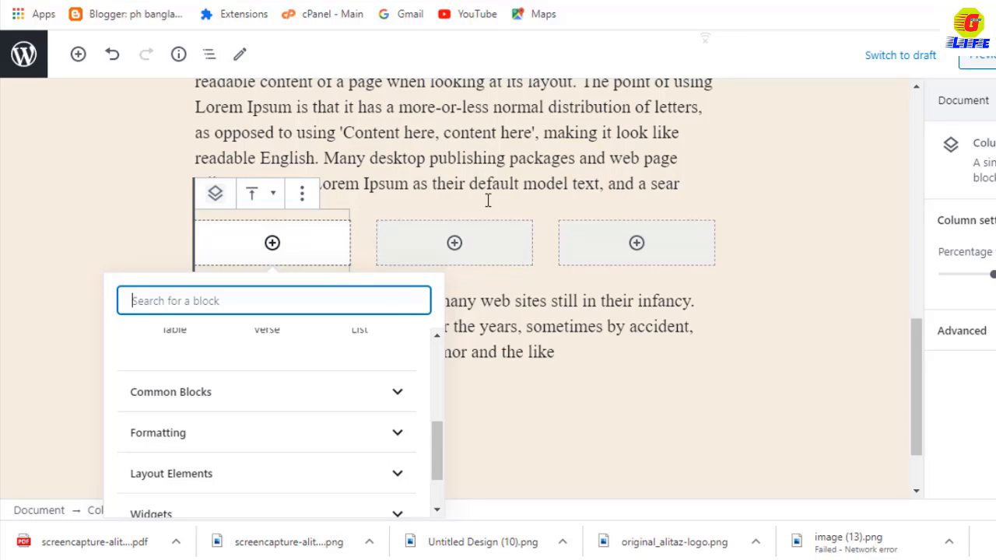
click(803, 283)
scroll(528, 486, up, 2)
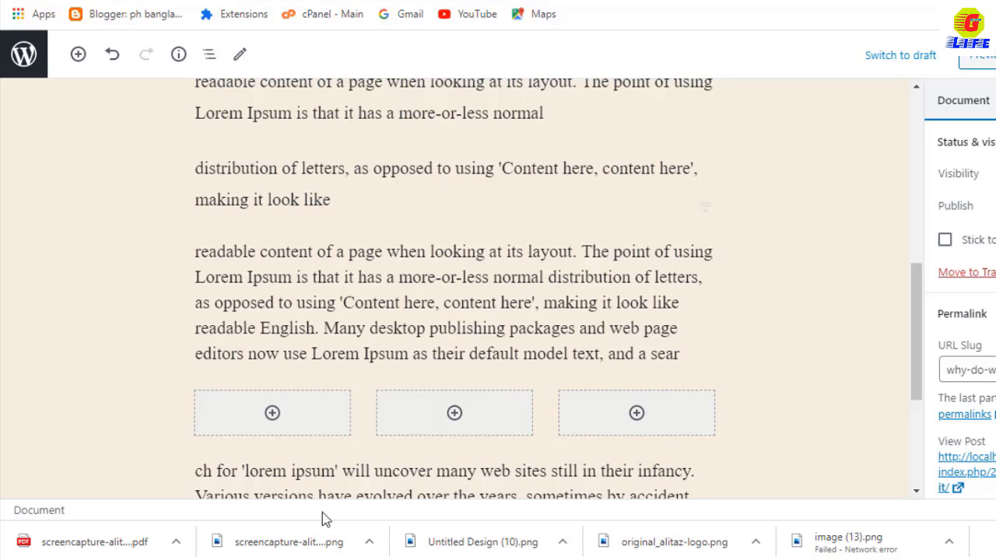
scroll(340, 444, down, 1)
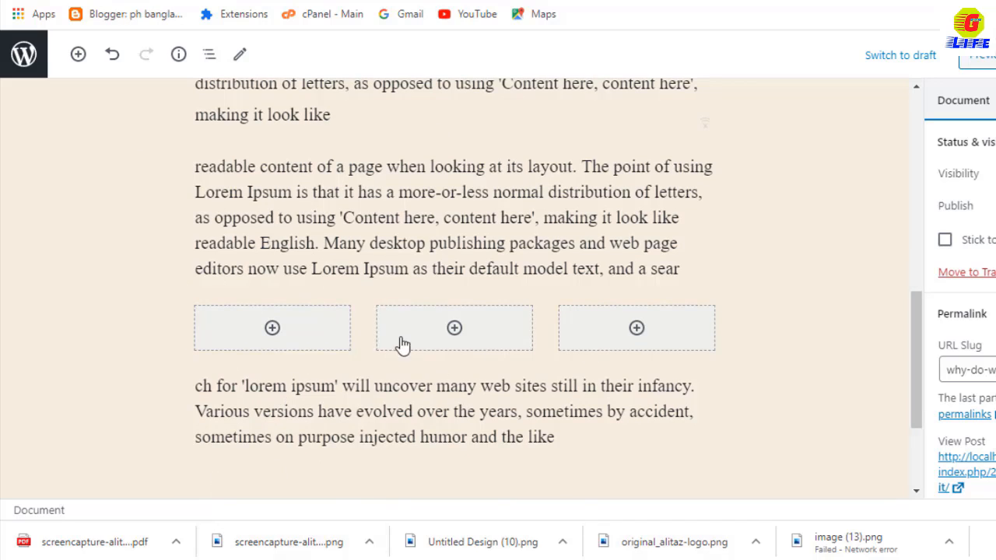
scroll(369, 423, up, 1)
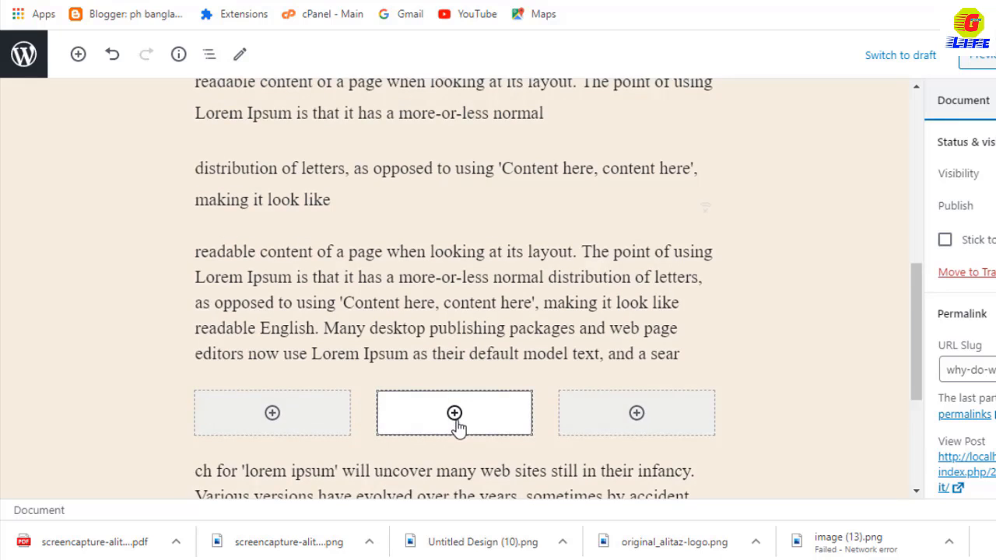
Step: Insert a More block from the Layout Elements below the paragraph ending "and a sear" and highlight its READ MORE label
scroll(458, 426, down, 1)
click(433, 293)
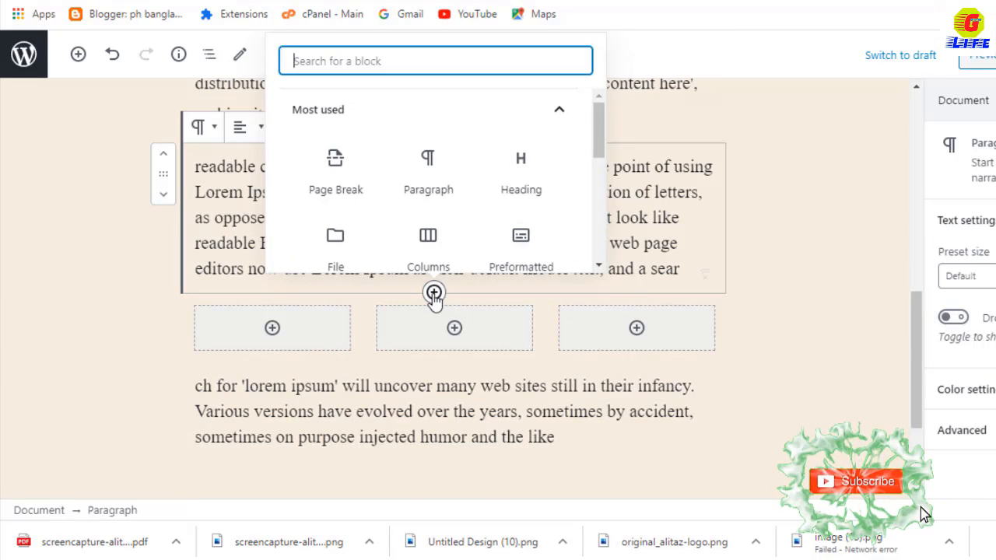
scroll(449, 162, down, 4)
click(378, 161)
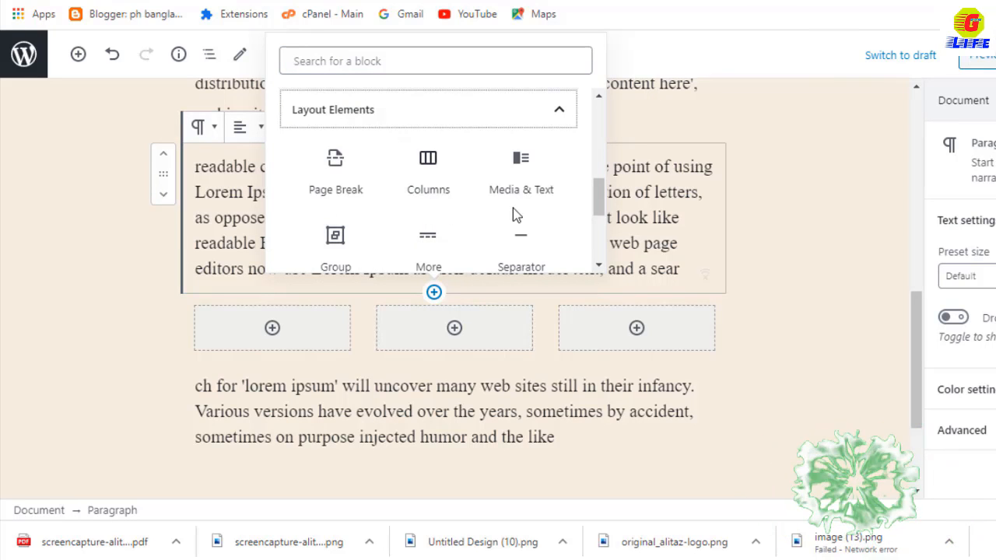
scroll(536, 211, down, 1)
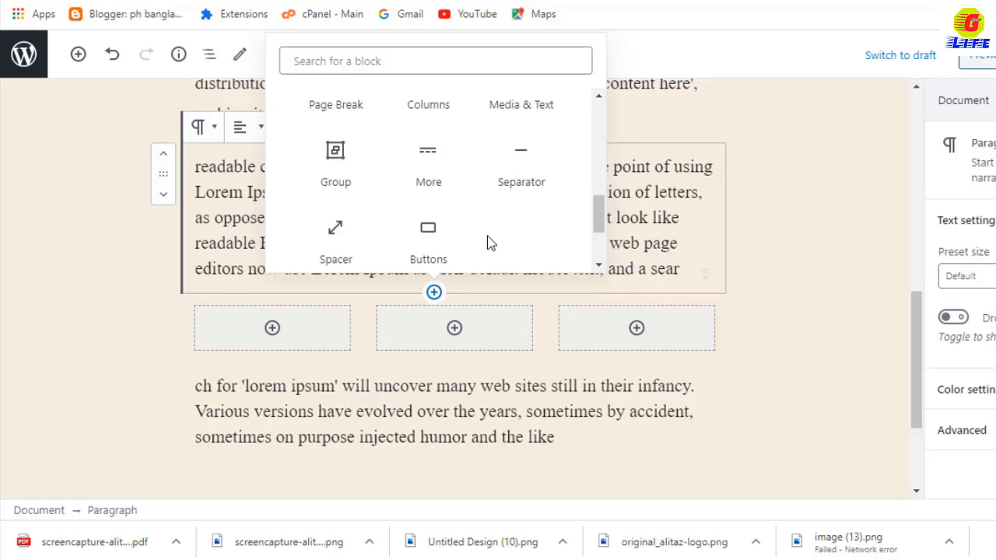
click(429, 182)
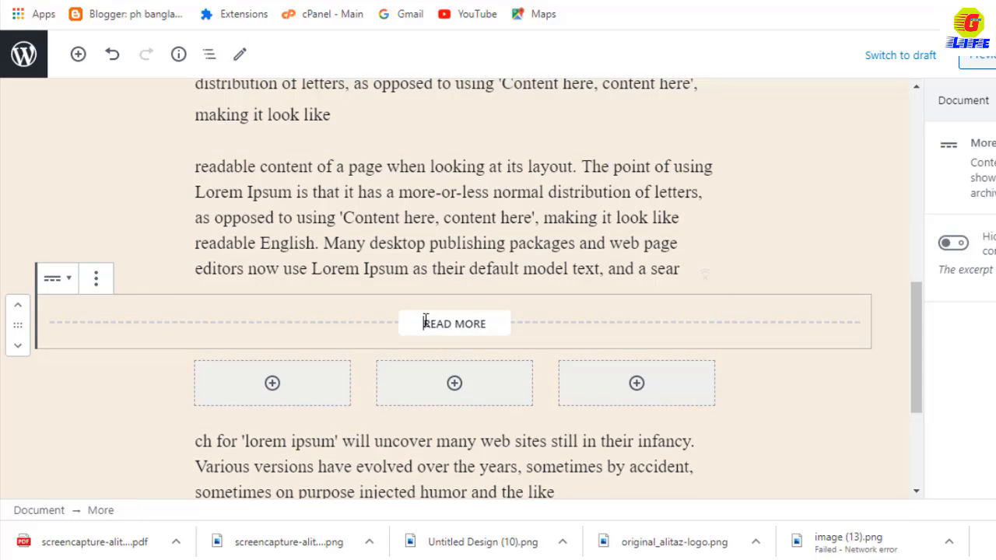
drag(425, 323, 513, 319)
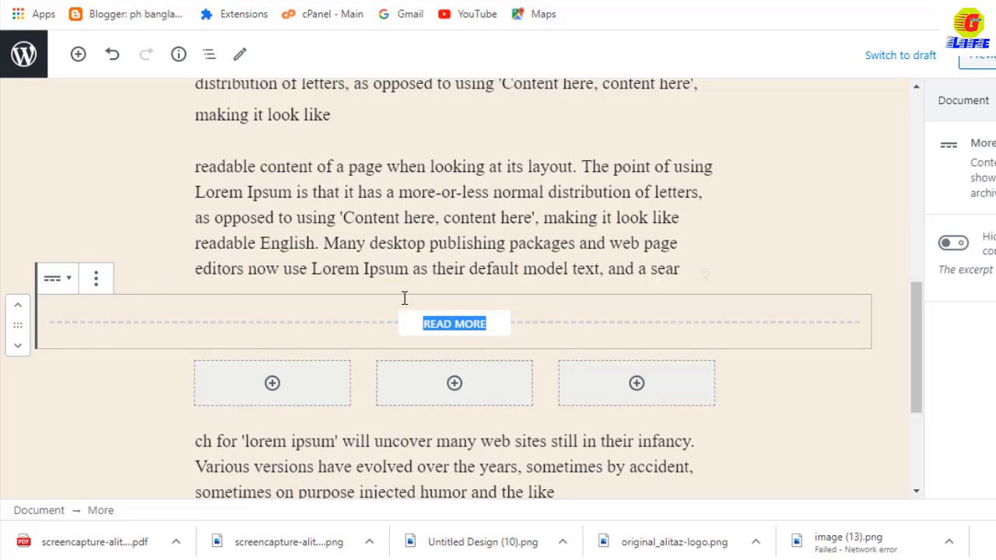
click(518, 323)
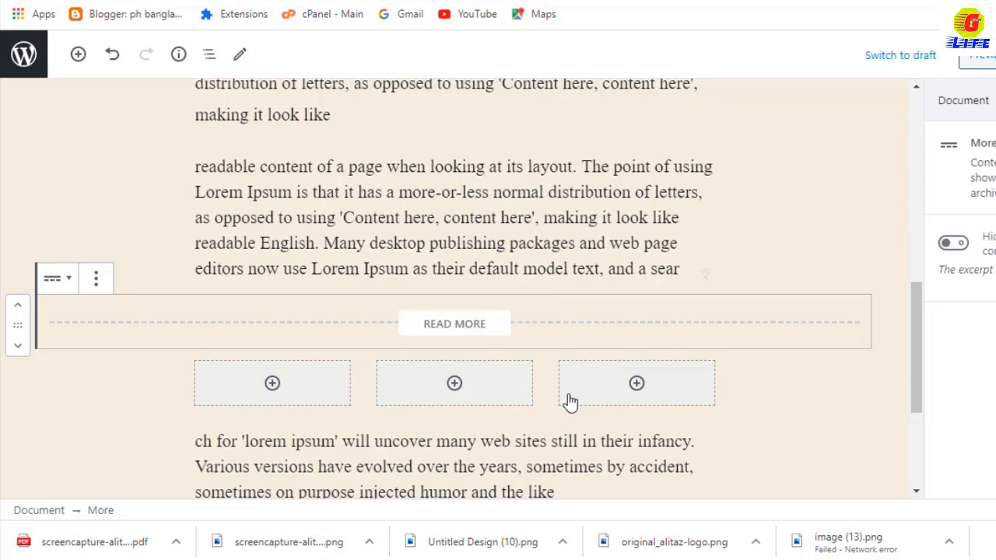
Step: Insert a Separator block from the Layout Elements between the paragraph ending "and a sear" and the READ MORE block
click(434, 291)
scroll(441, 211, down, 4)
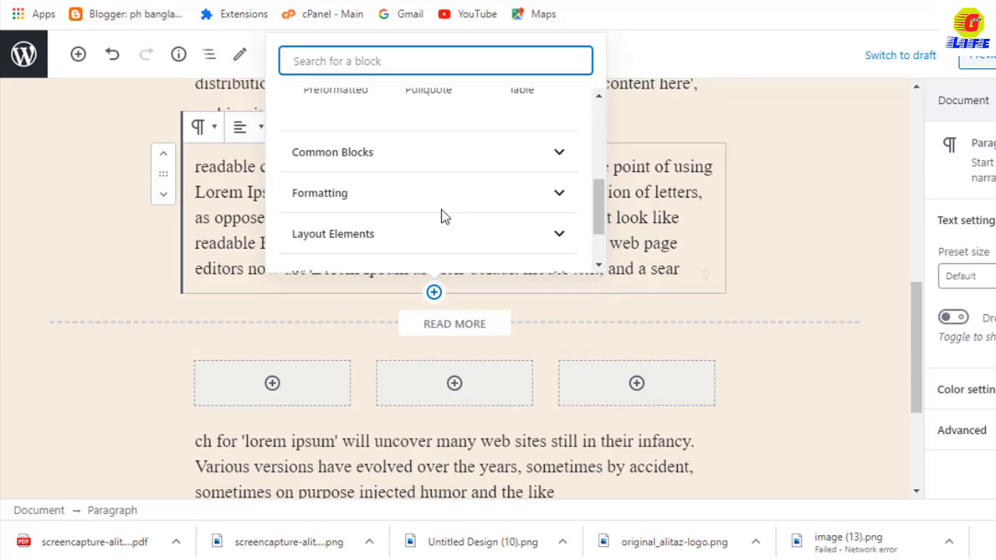
click(430, 234)
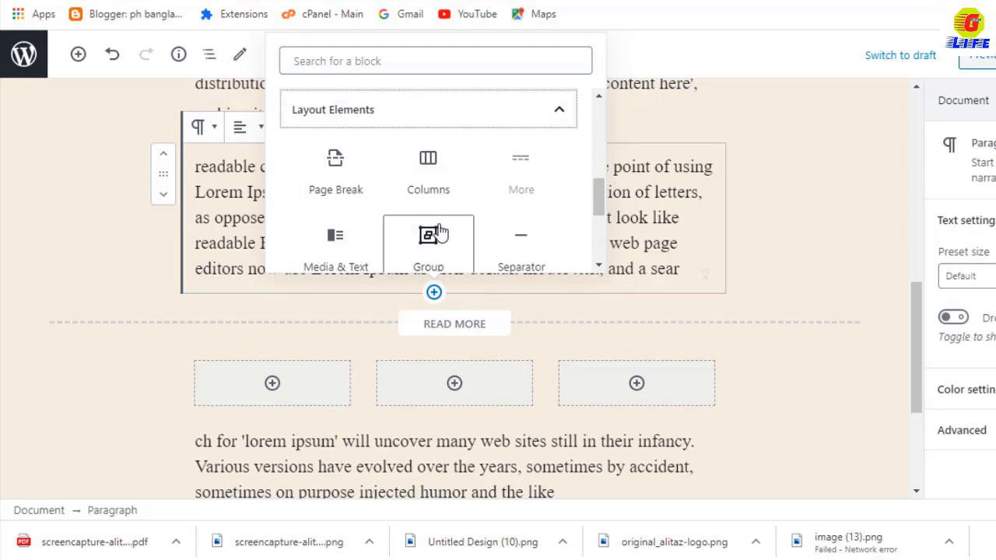
scroll(512, 233, down, 1)
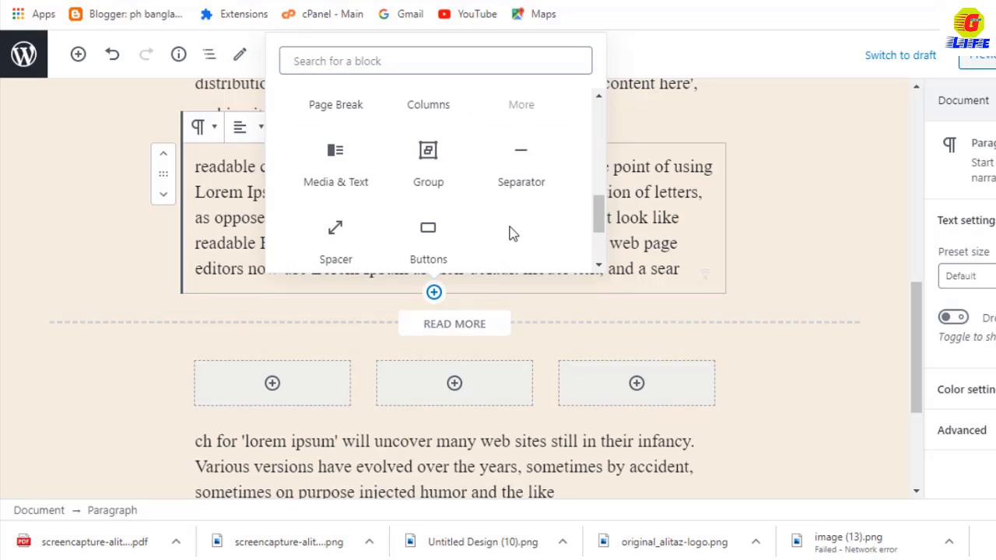
click(520, 186)
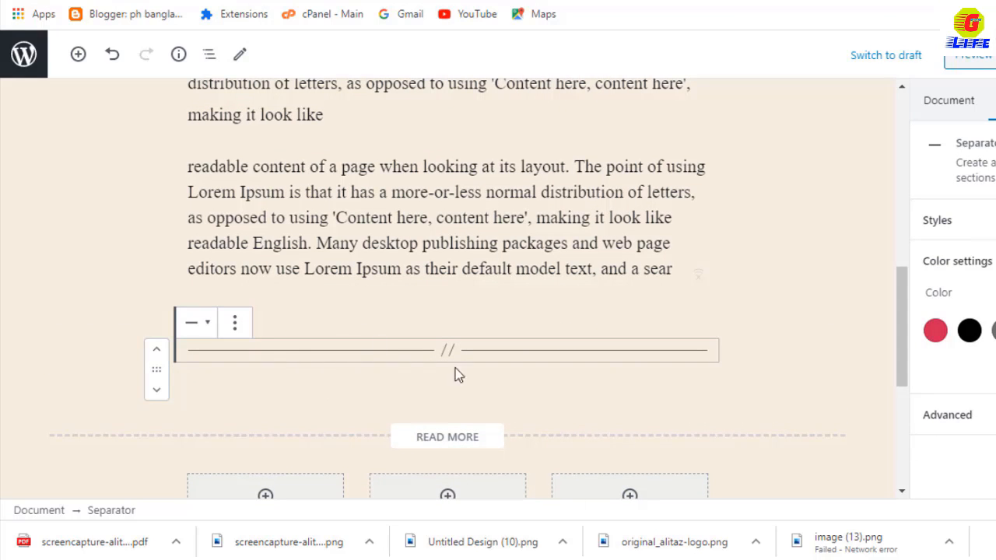
Step: Change the separator's block style to Dots and back to Default
click(197, 324)
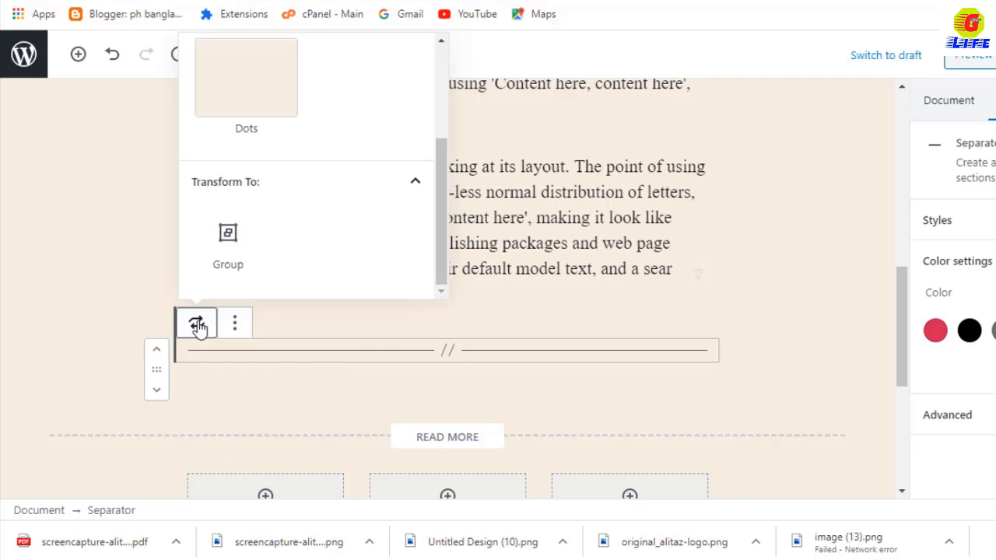
click(246, 78)
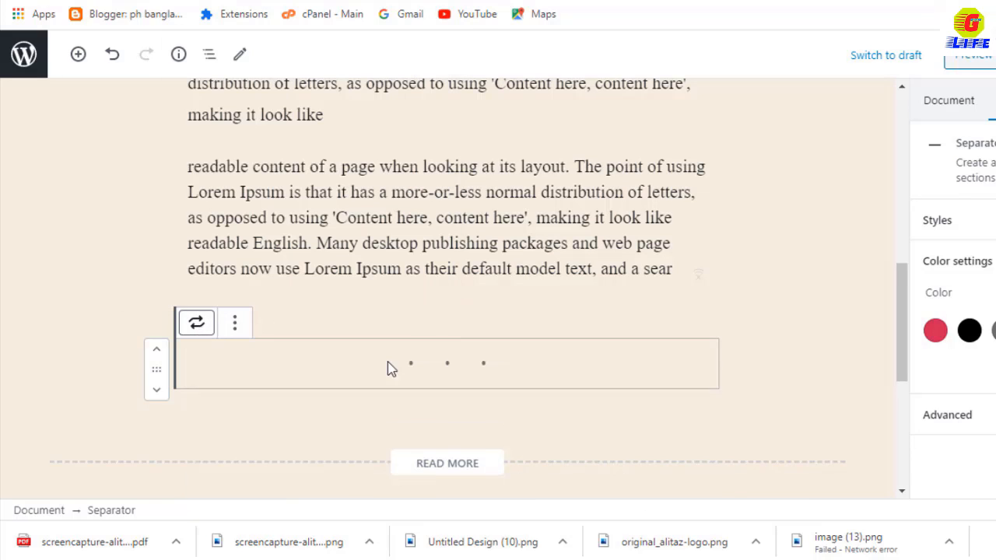
click(199, 331)
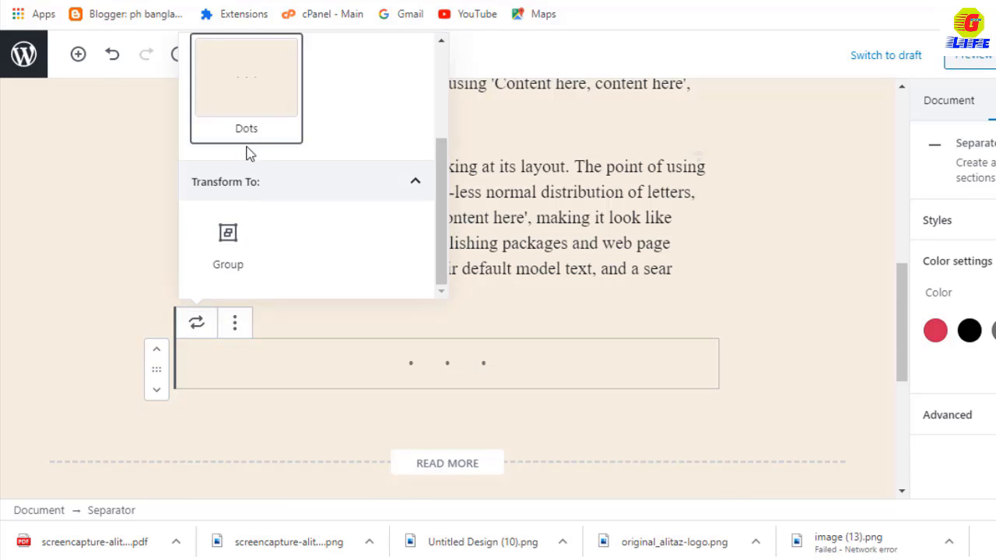
scroll(249, 151, up, 2)
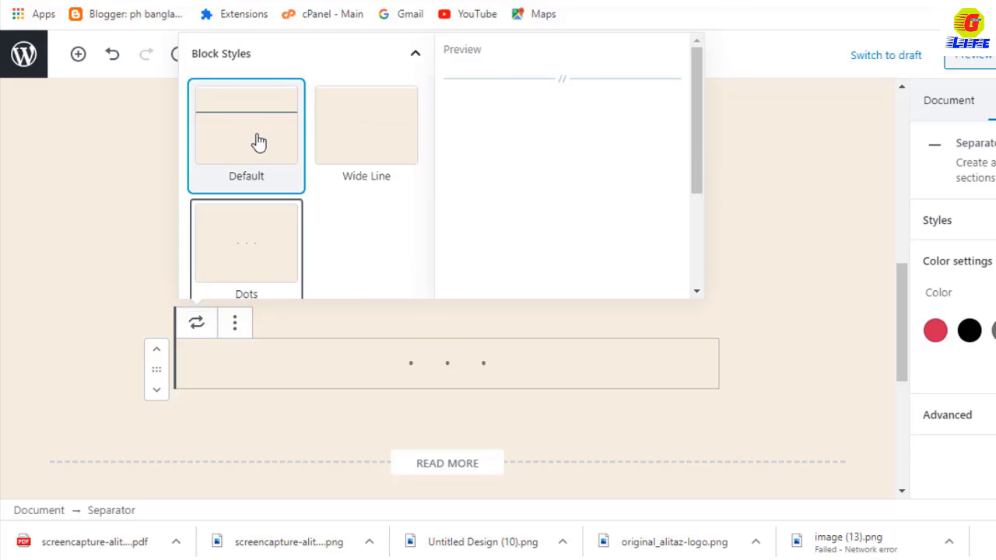
click(260, 140)
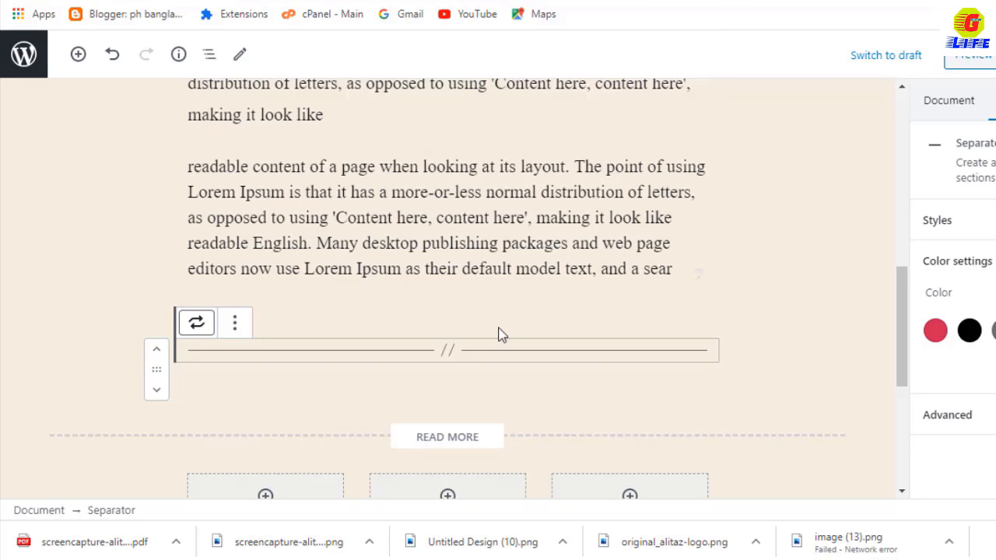
Step: Change the separator's block style to Wide Line and remove the separator block from the post
click(199, 331)
scroll(253, 156, up, 3)
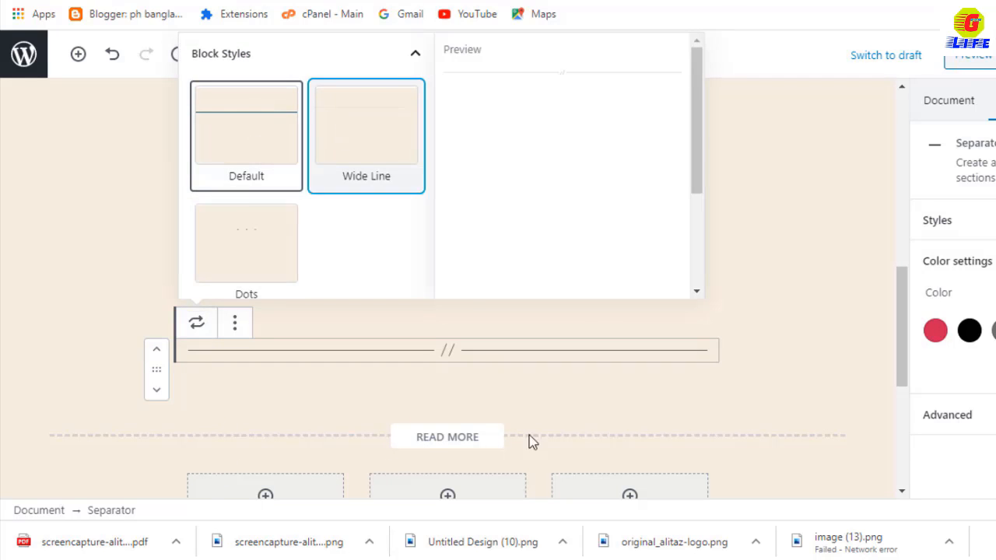
click(324, 123)
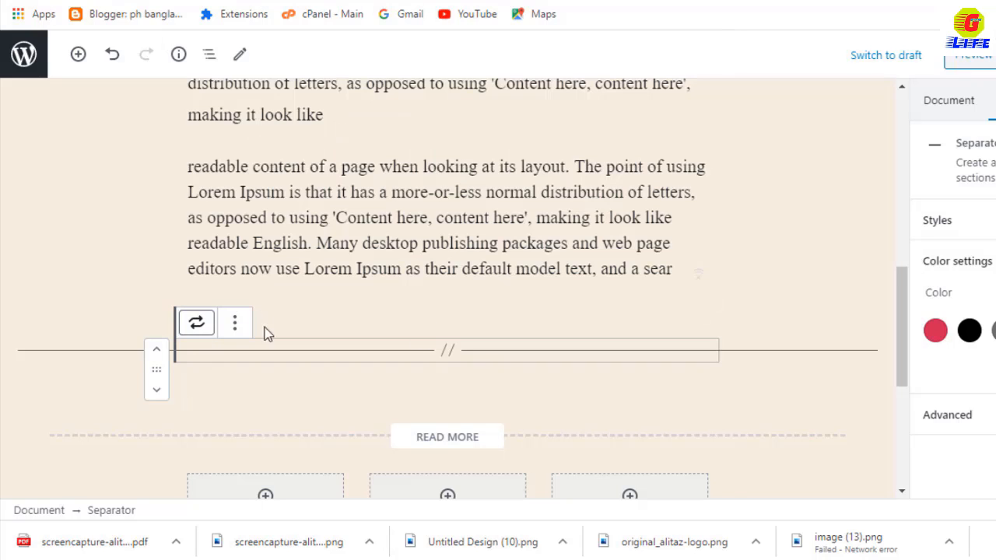
click(234, 322)
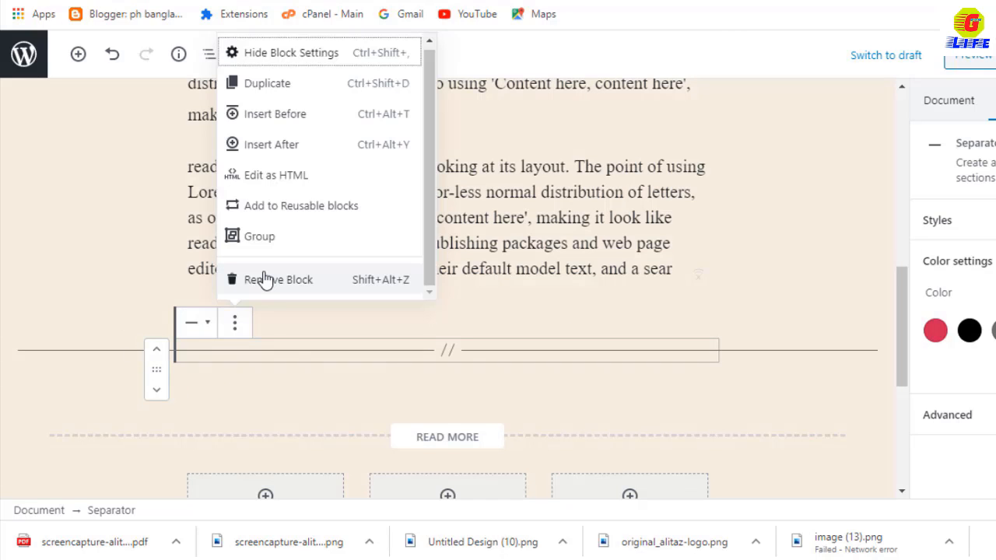
click(262, 280)
Step: Insert a Spacer block from the Layout Elements between the paragraph ending "and a sear" and the READ MORE block, and reduce its height
click(434, 294)
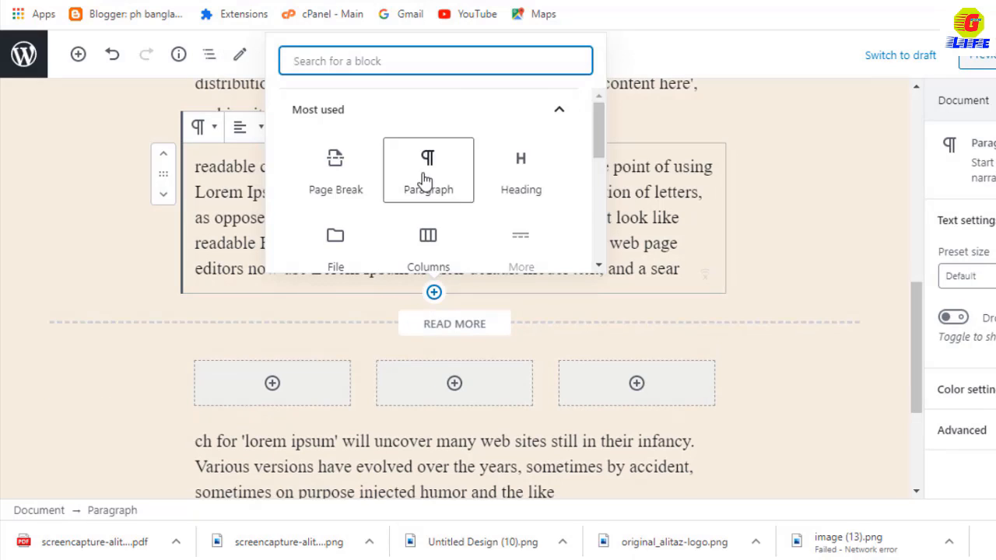
scroll(416, 175, down, 5)
click(348, 162)
scroll(451, 173, down, 4)
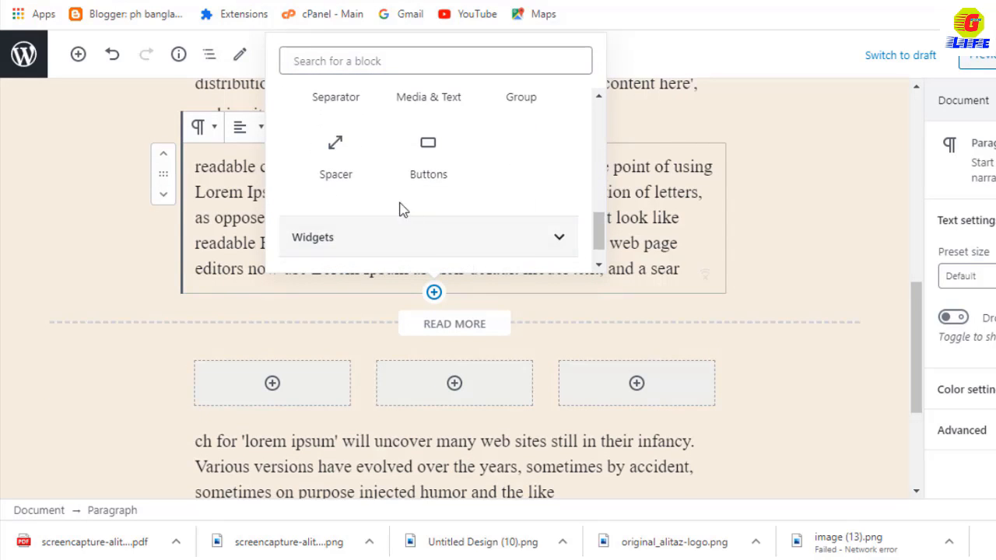
click(329, 161)
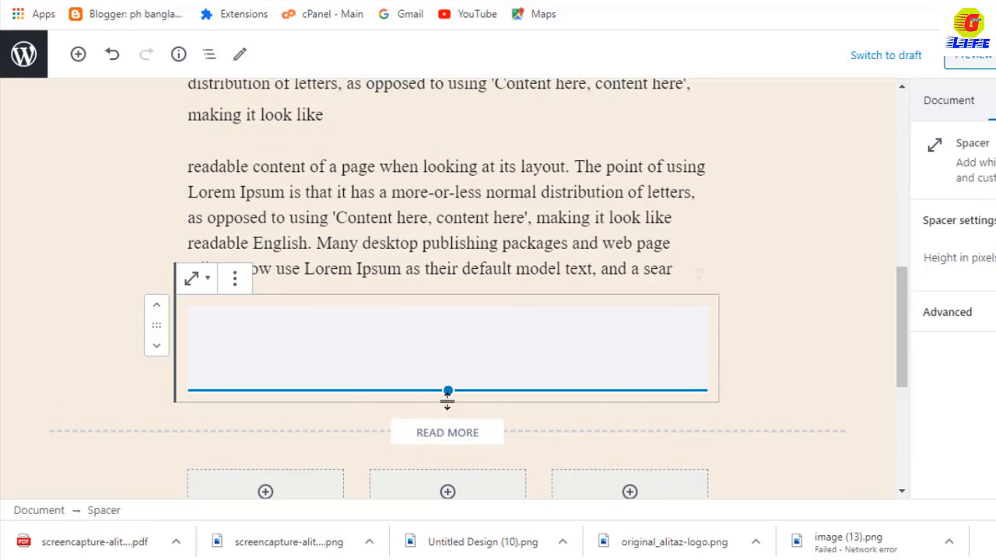
drag(448, 389, 447, 327)
drag(443, 416, 432, 328)
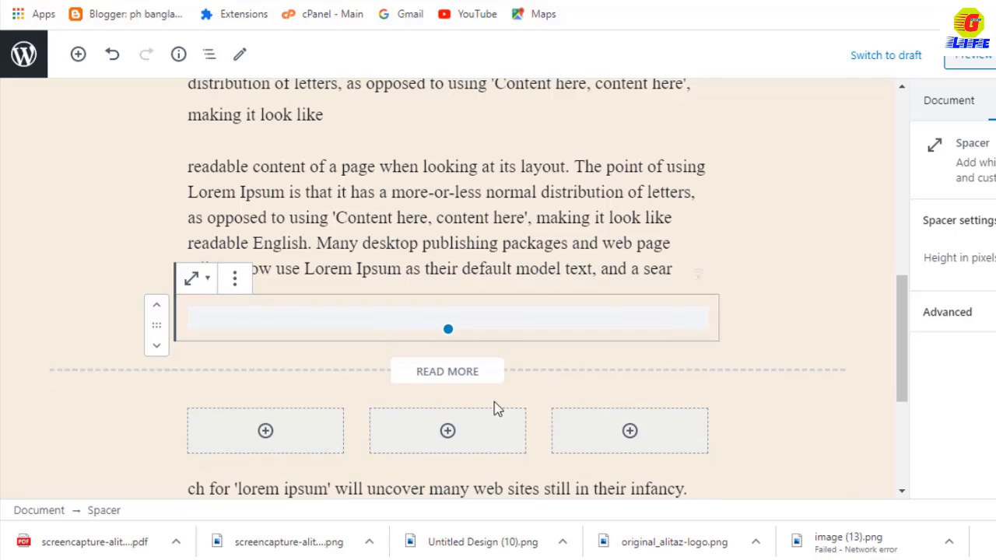
Step: Insert a Buttons block from the Layout Elements between the spacer and the READ MORE block
click(427, 340)
scroll(405, 234, down, 5)
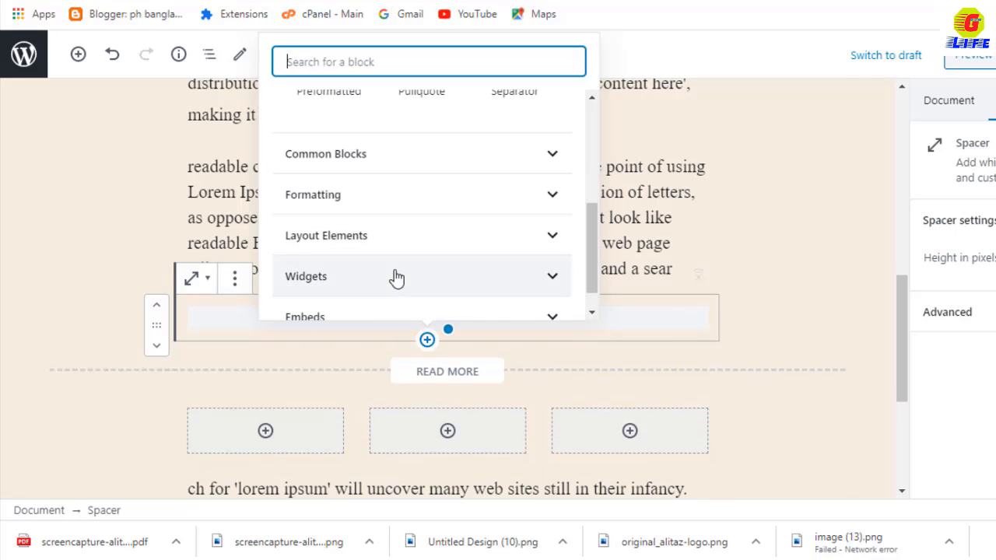
click(312, 239)
scroll(380, 270, down, 2)
scroll(381, 270, down, 1)
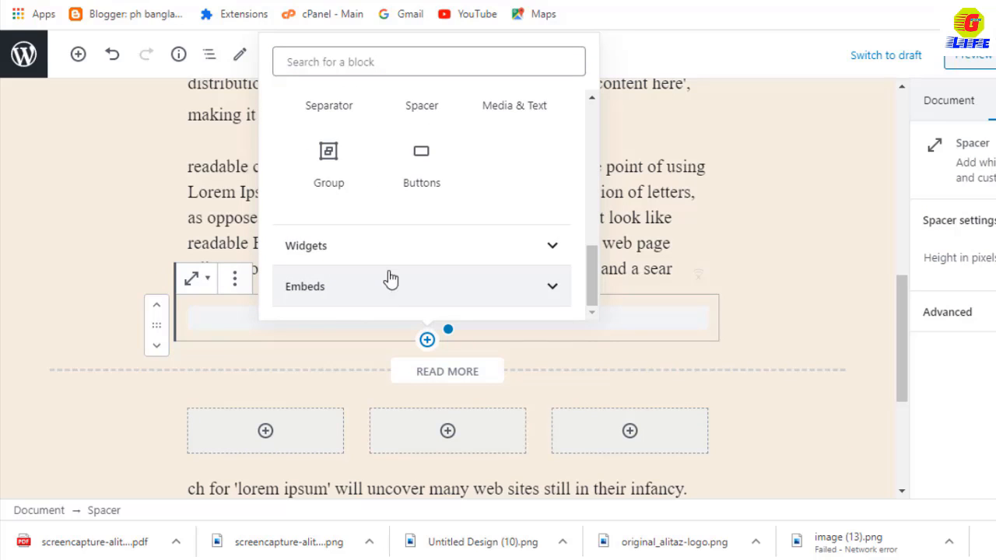
click(420, 166)
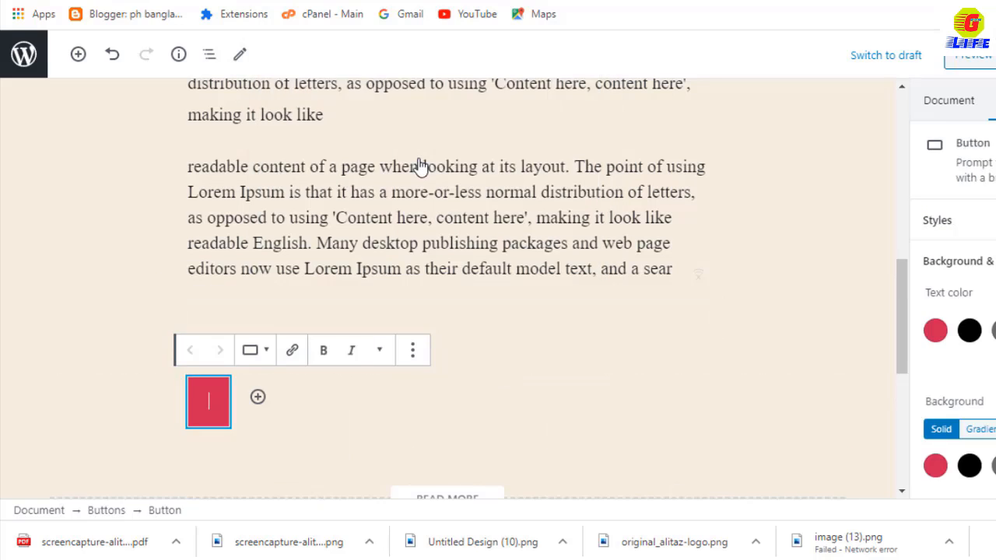
Step: Label the new button CLICK
scroll(333, 378, down, 1)
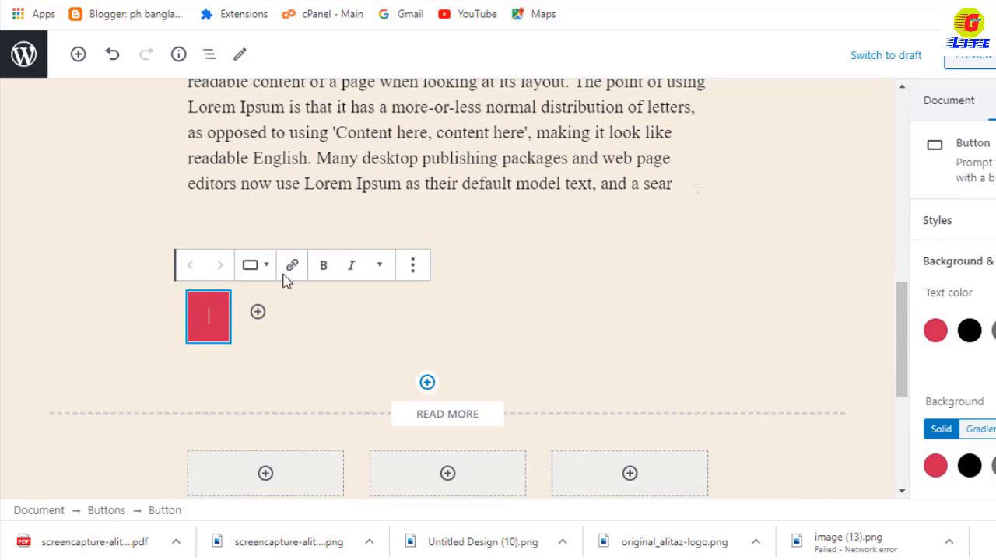
key(ctrl+b)
text(CL)
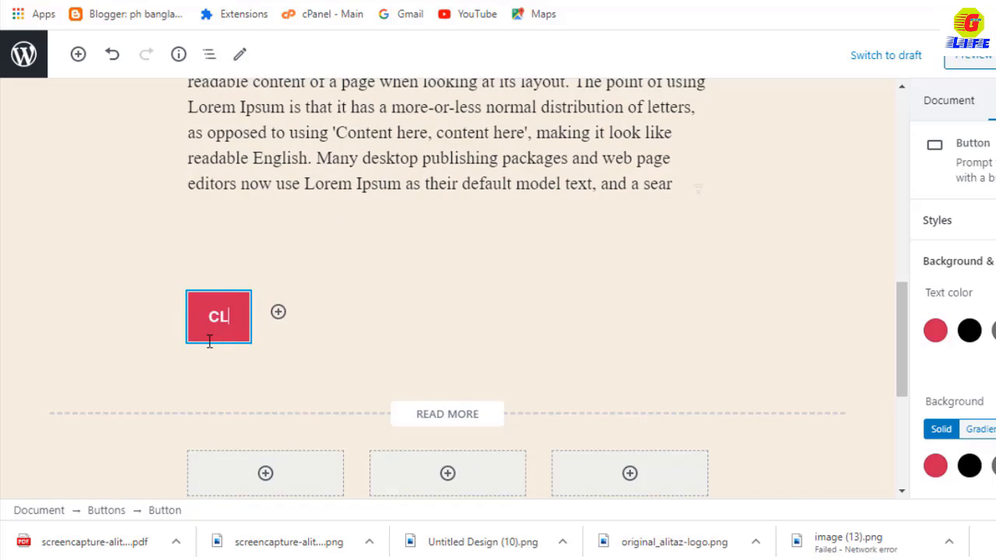
text(ICK)
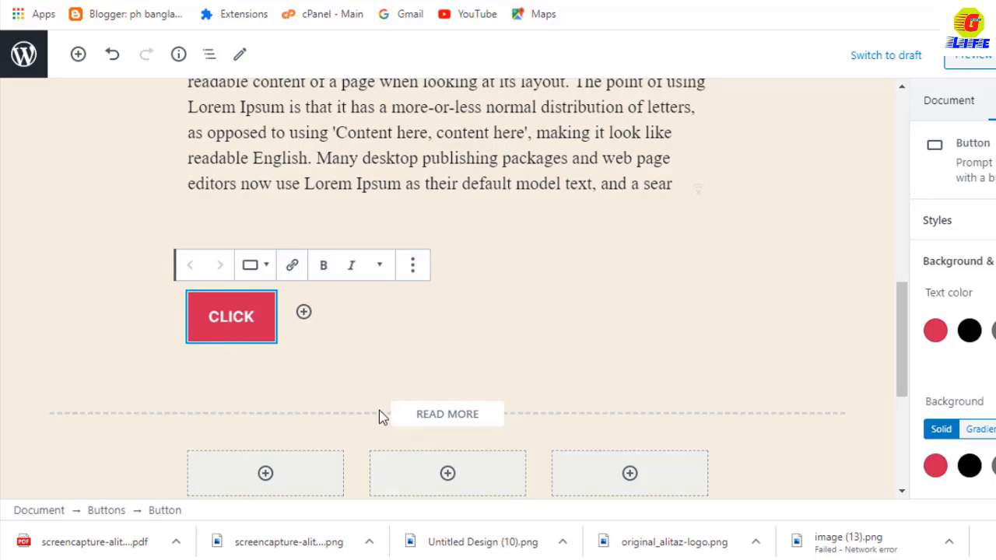
Step: Change the CLICK button's block style to Outline and remove the button block from the post
click(256, 268)
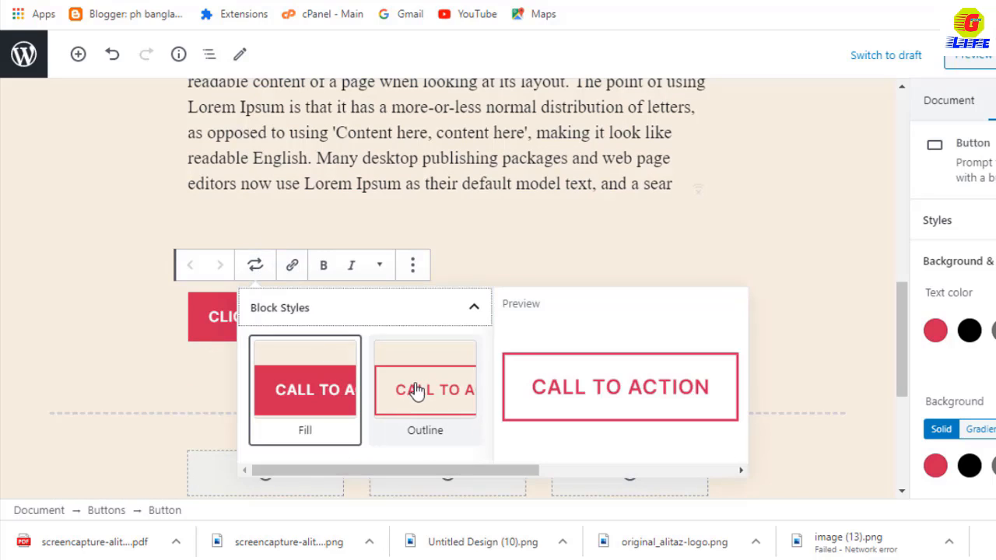
click(424, 385)
click(257, 267)
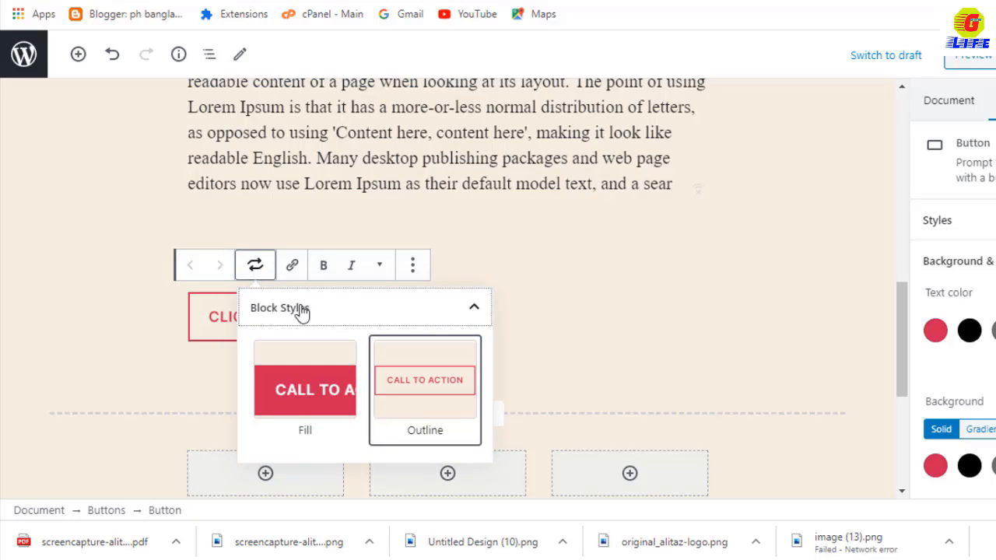
scroll(319, 358, down, 1)
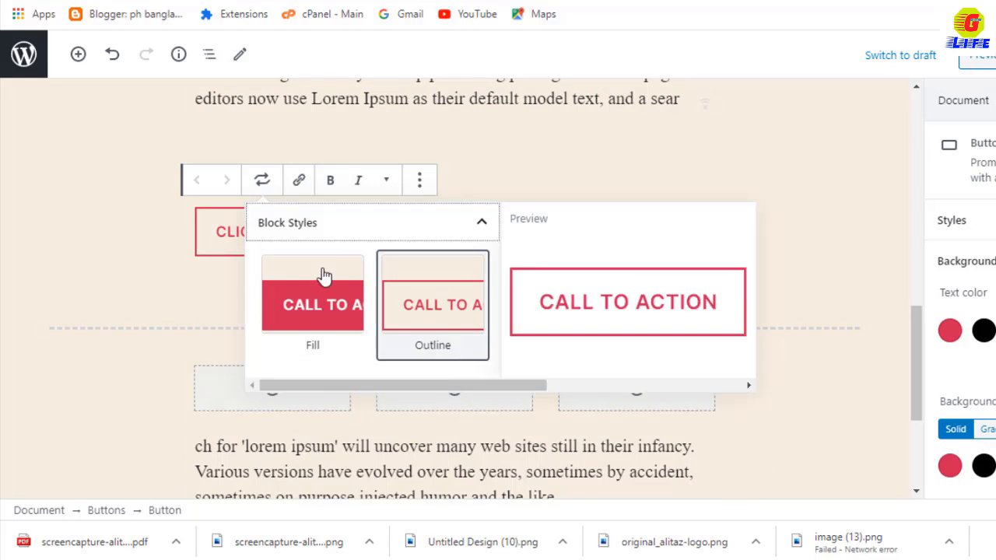
click(421, 181)
click(429, 366)
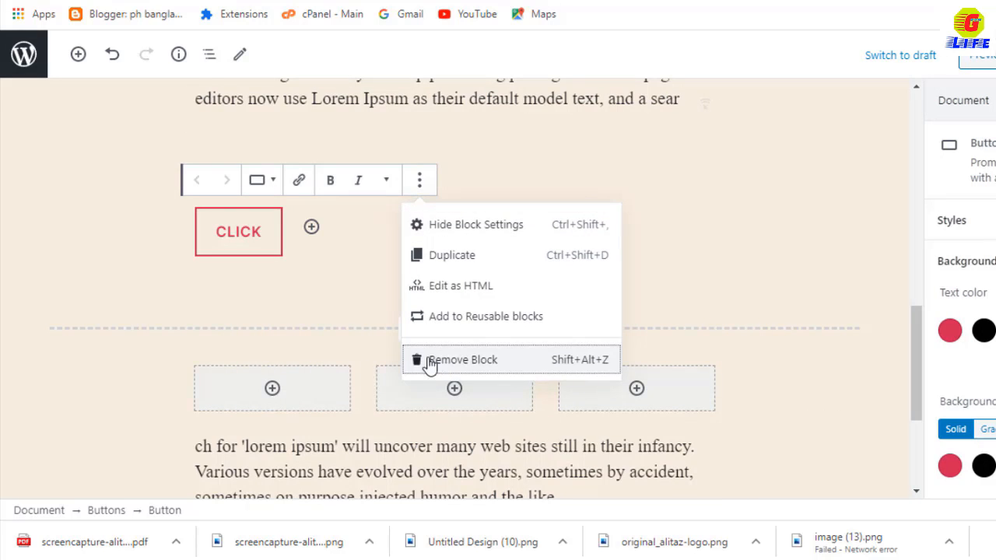
Step: Examine the block types offered under Widgets for insertion below the paragraph ending "and a sear"
click(428, 292)
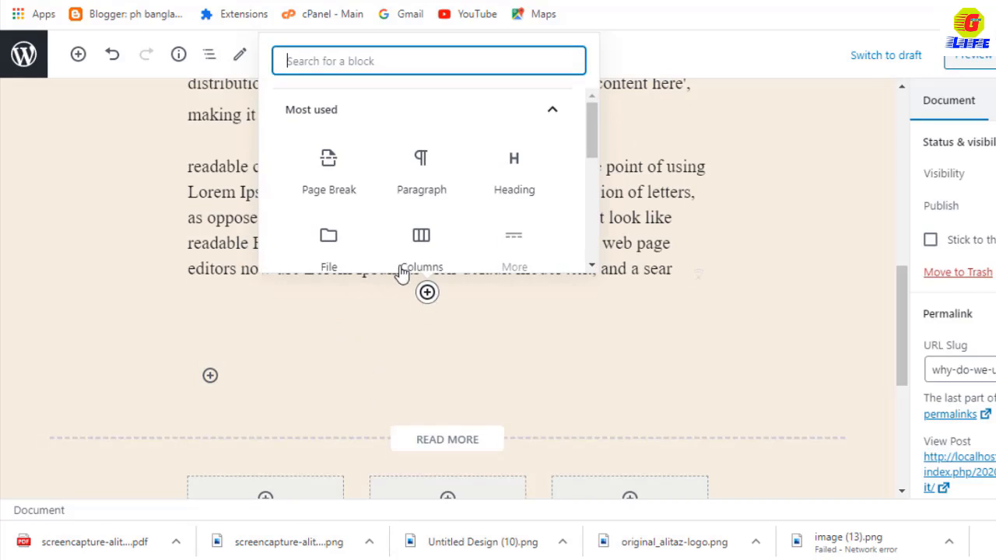
scroll(368, 233, down, 6)
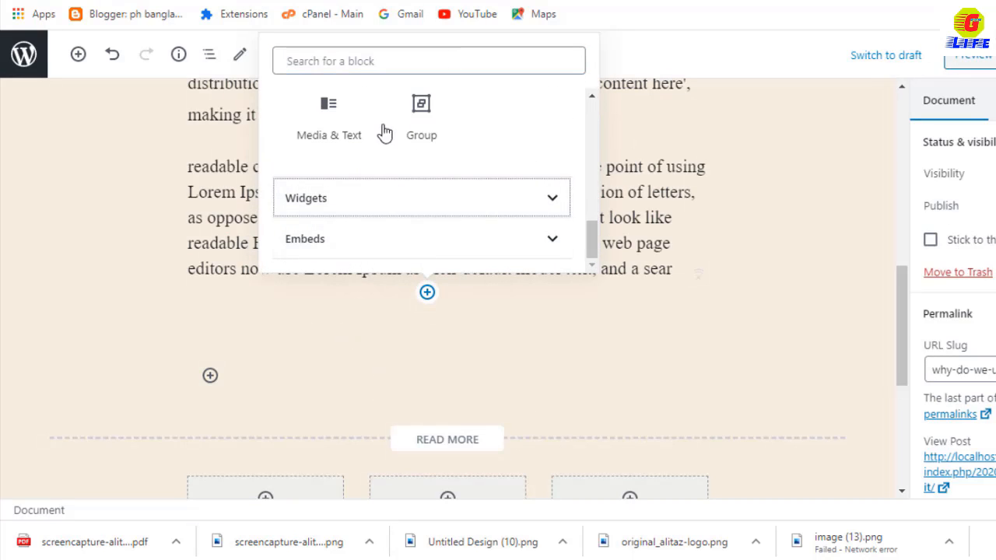
click(470, 204)
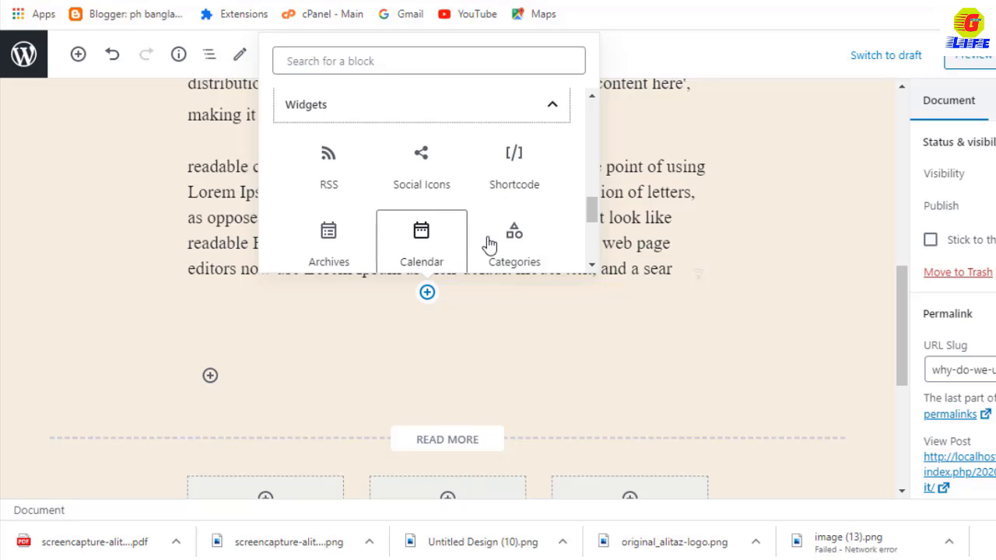
scroll(492, 242, down, 1)
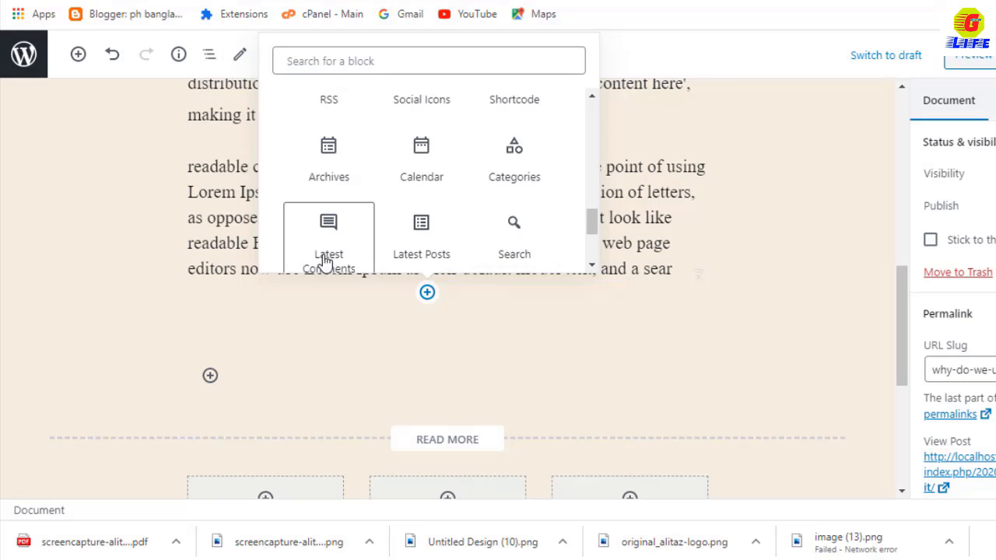
scroll(324, 265, down, 1)
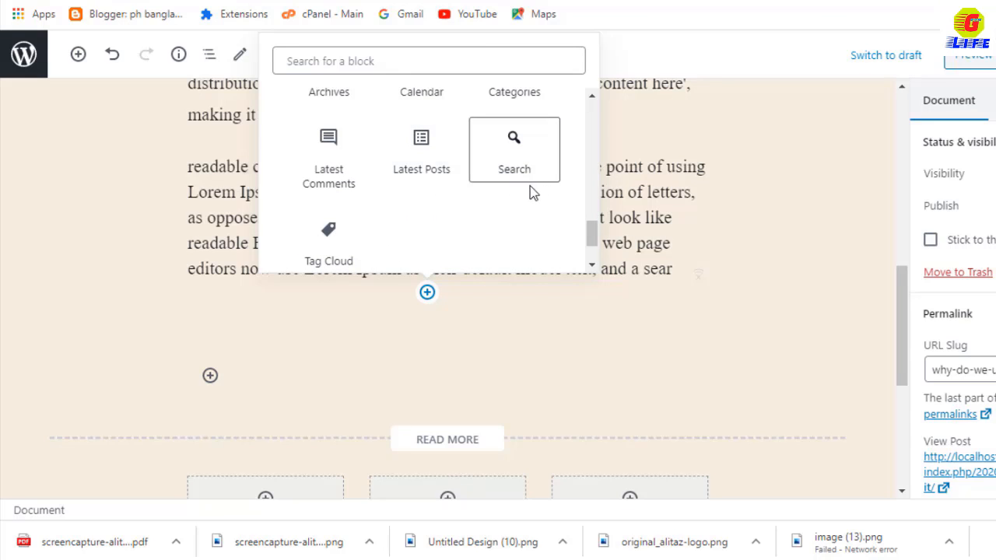
scroll(367, 246, down, 1)
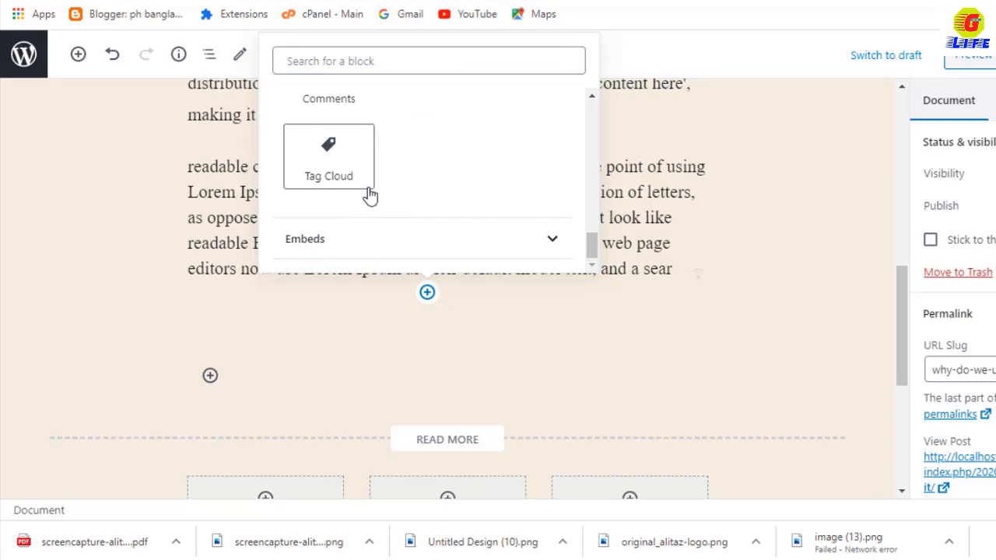
scroll(371, 196, up, 2)
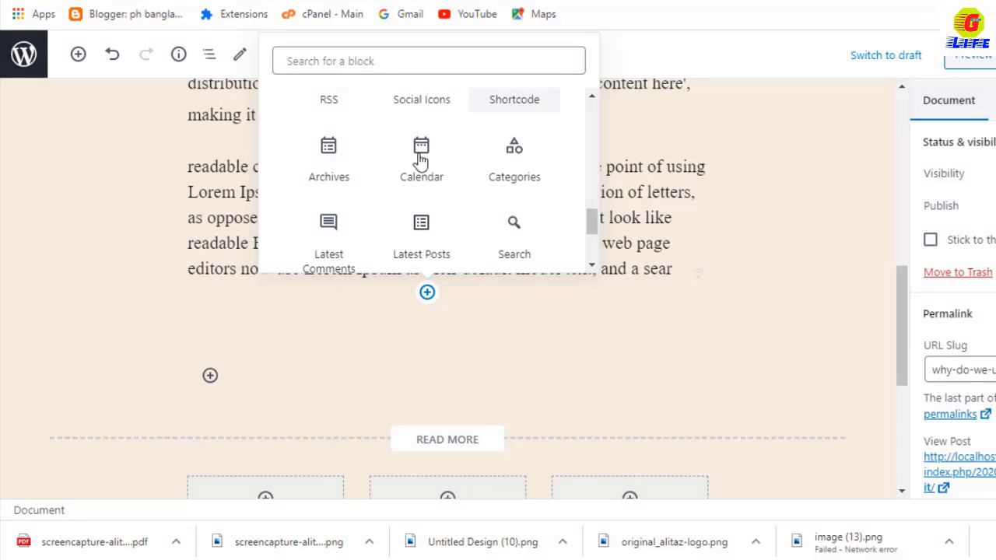
scroll(467, 202, down, 1)
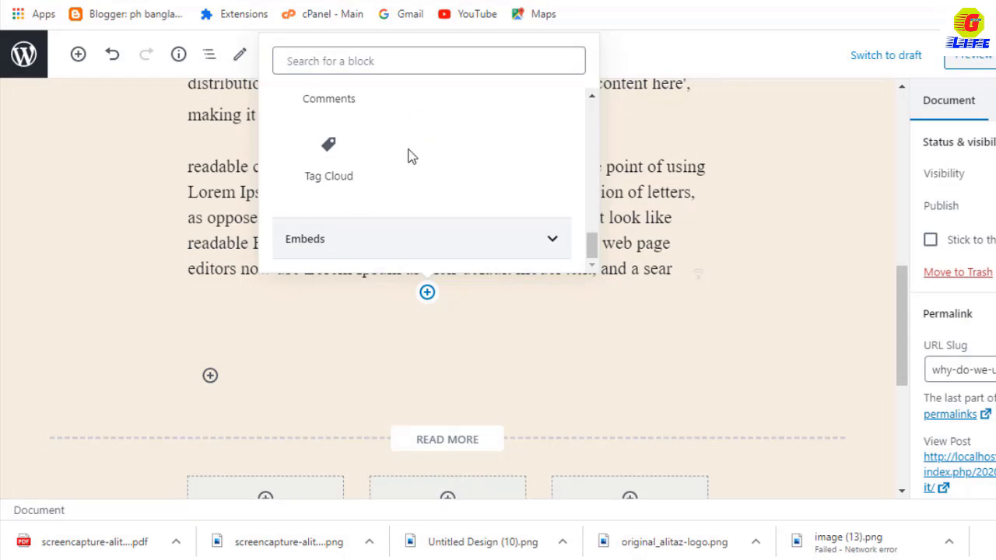
Step: Insert a YouTube block from the Embeds between the paragraph ending "and a sear" and the spacer
click(405, 257)
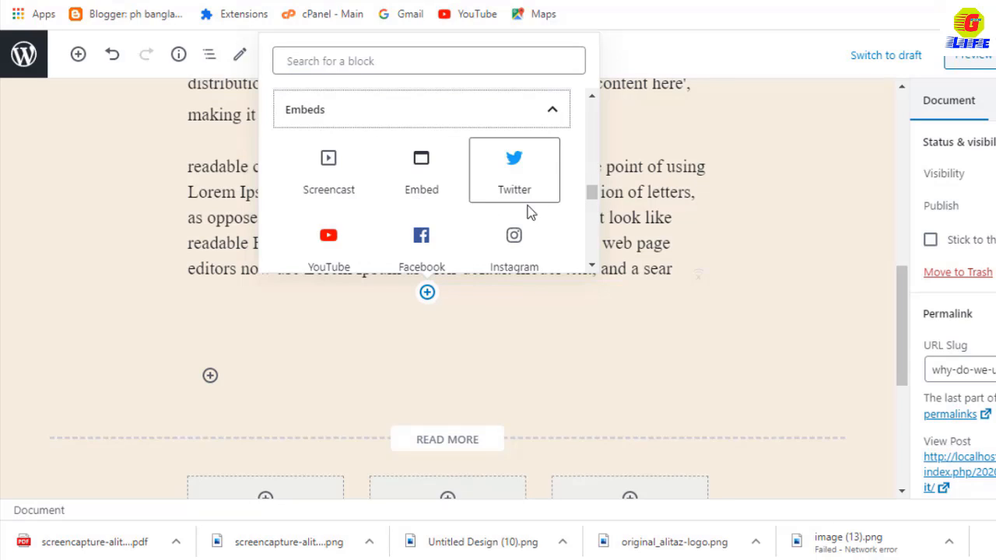
scroll(513, 257, down, 1)
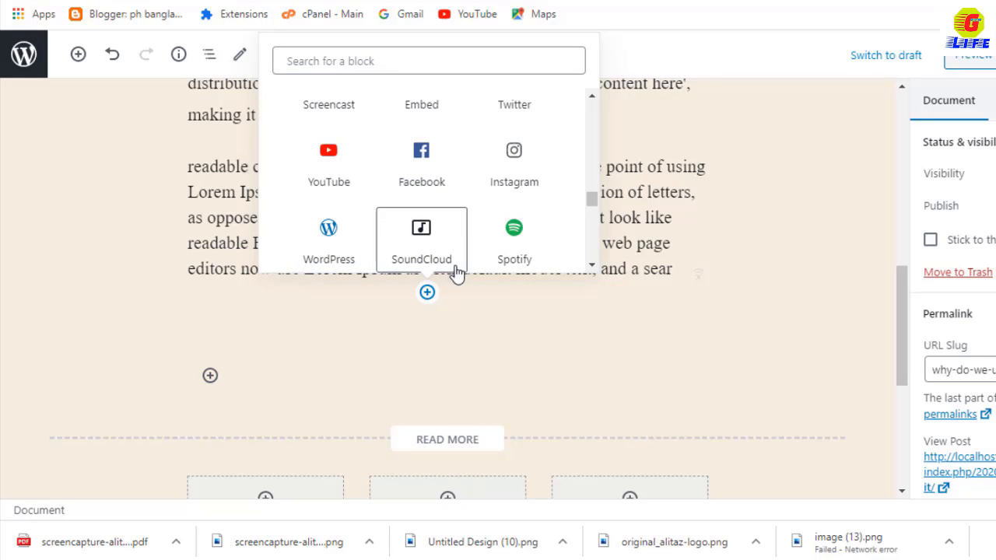
scroll(498, 257, down, 2)
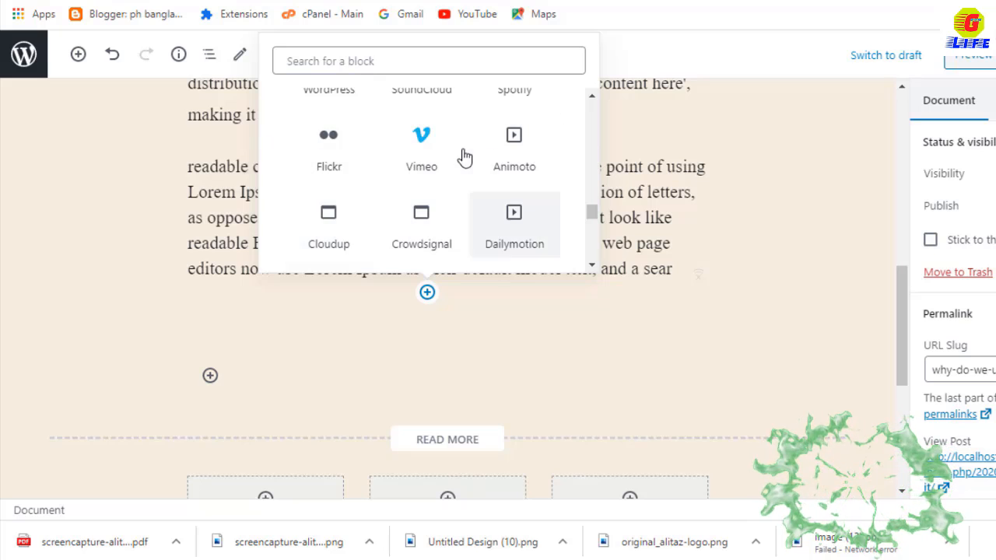
scroll(465, 157, up, 2)
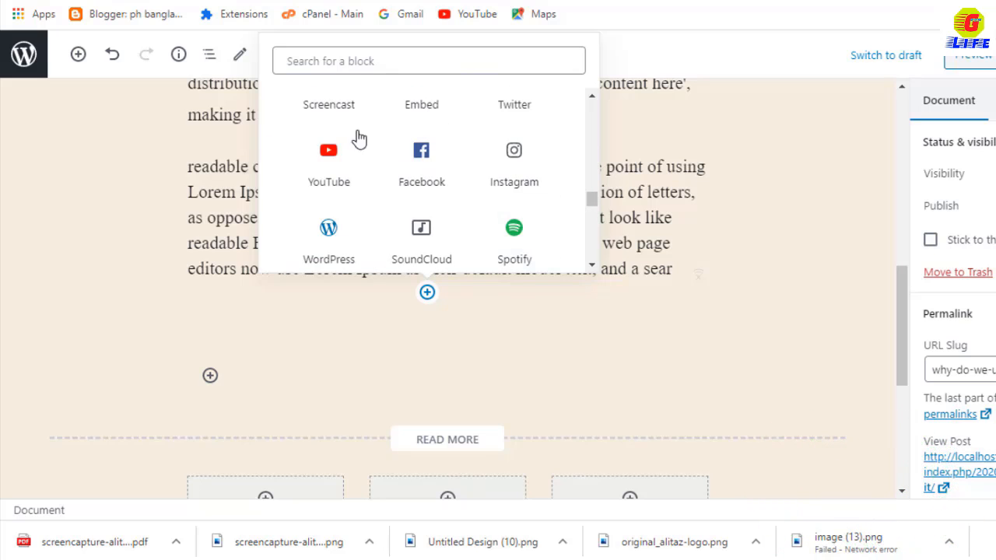
click(327, 172)
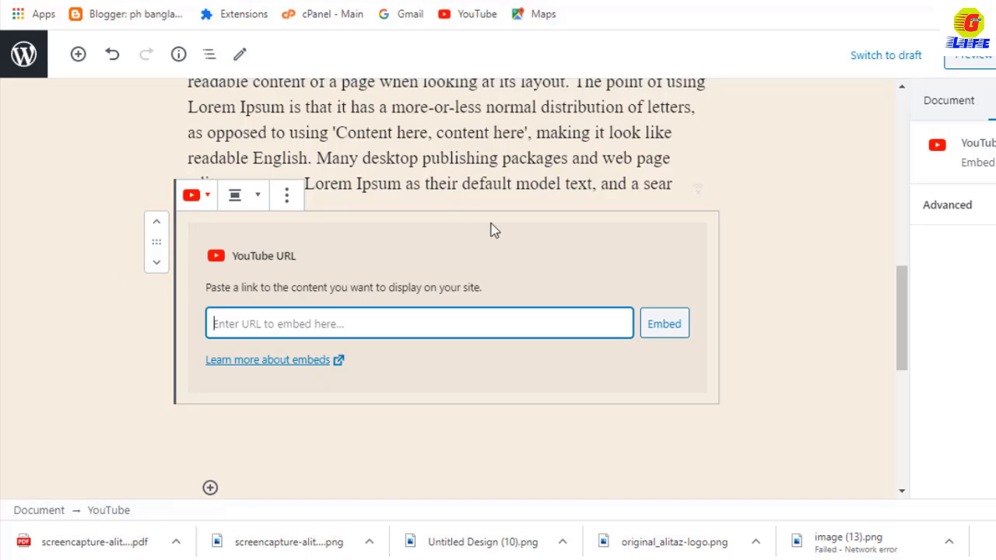
scroll(656, 289, up, 1)
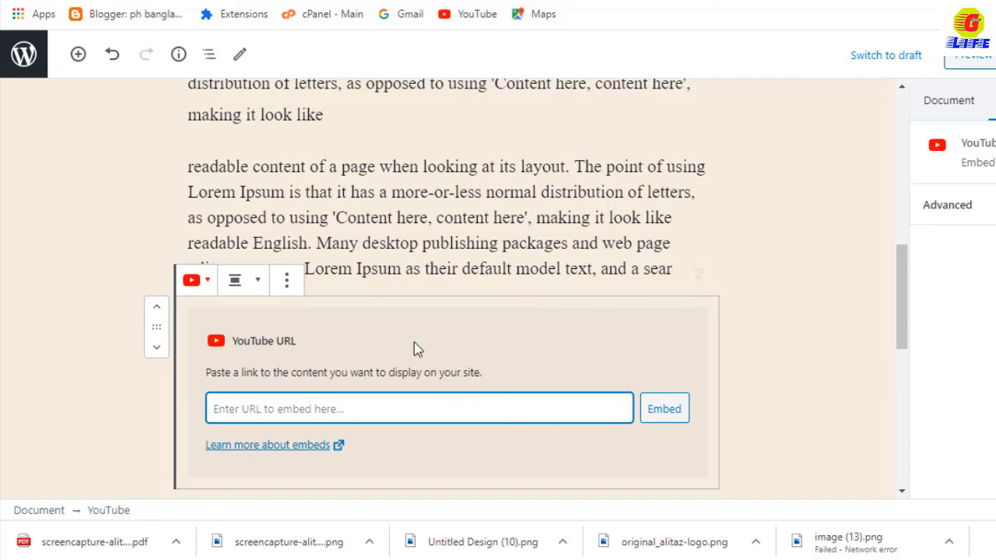
scroll(693, 242, up, 2)
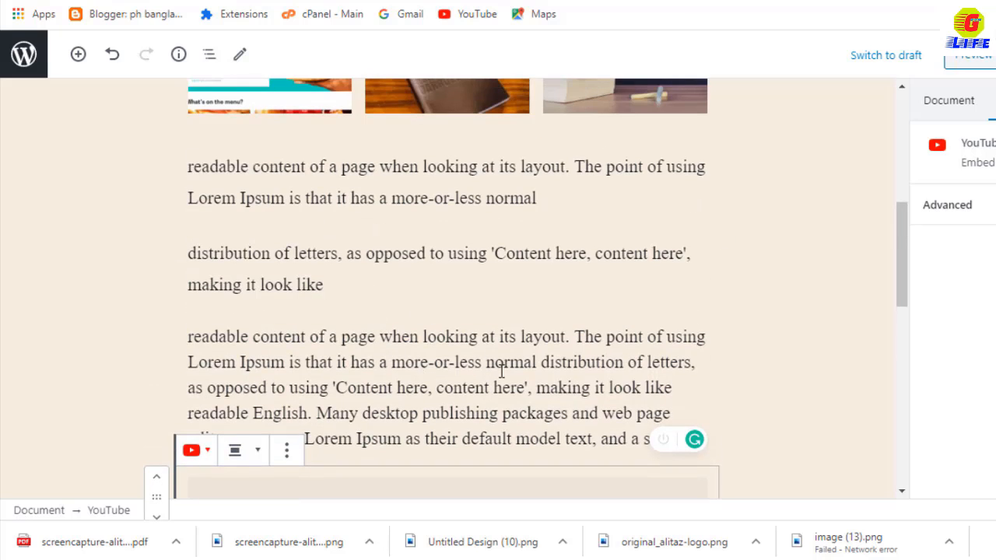
scroll(400, 336, up, 3)
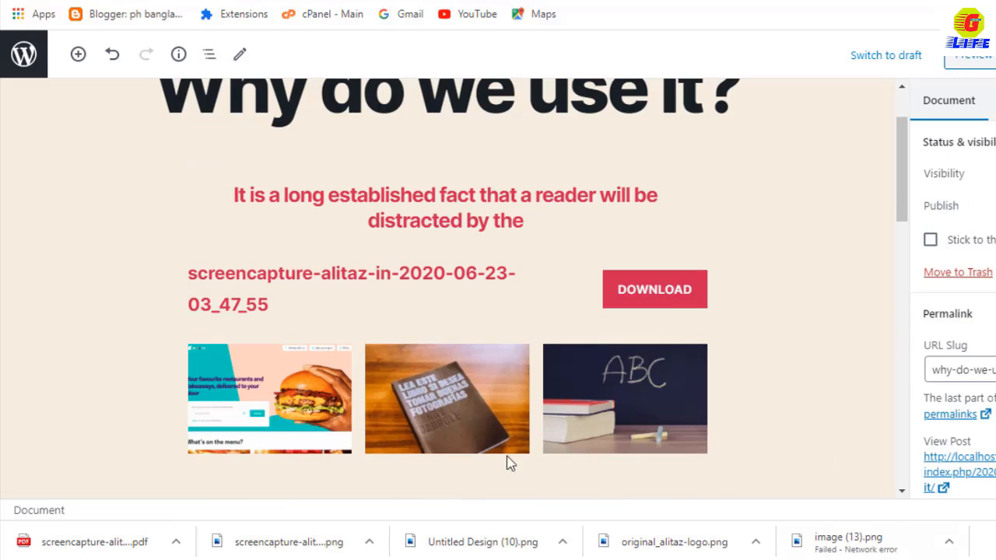